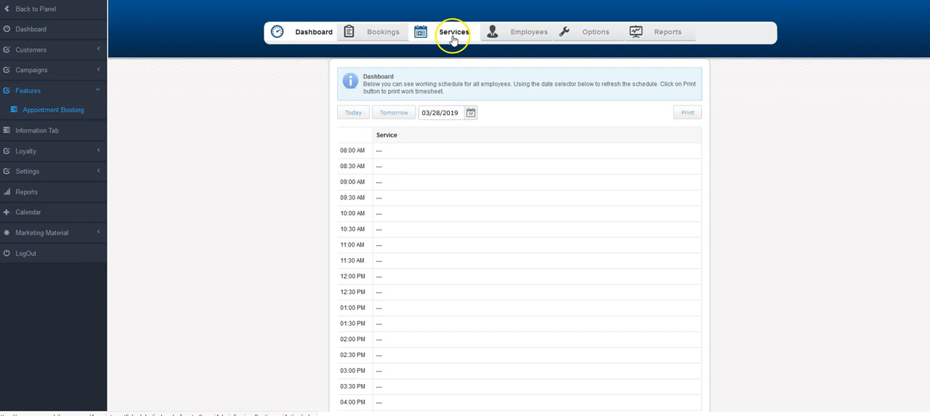
# Open the employee record named Service for editing and check which services are assigned to it.
pyautogui.click(517, 31)
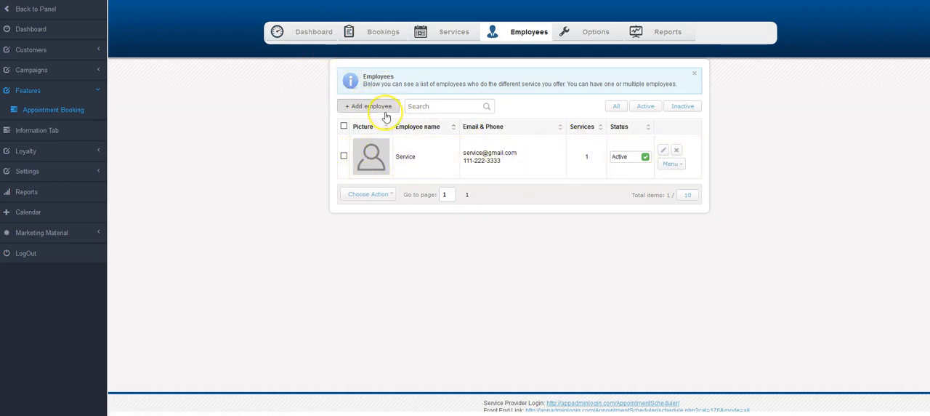
pyautogui.click(663, 150)
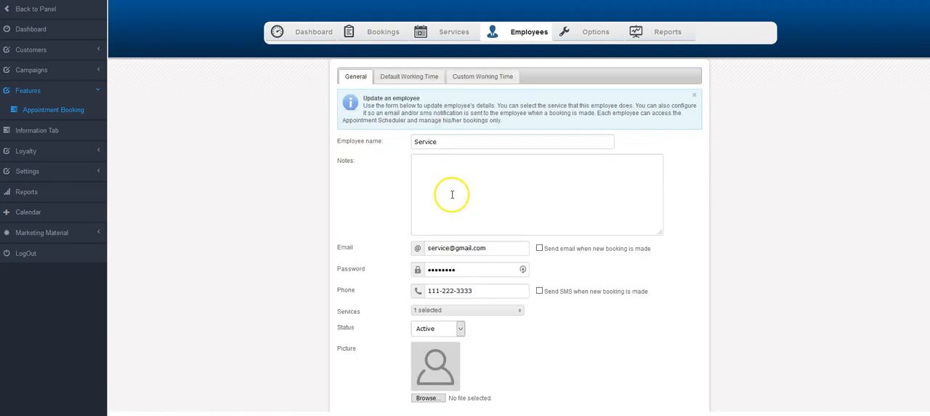
pyautogui.scroll(-1, 448, 178)
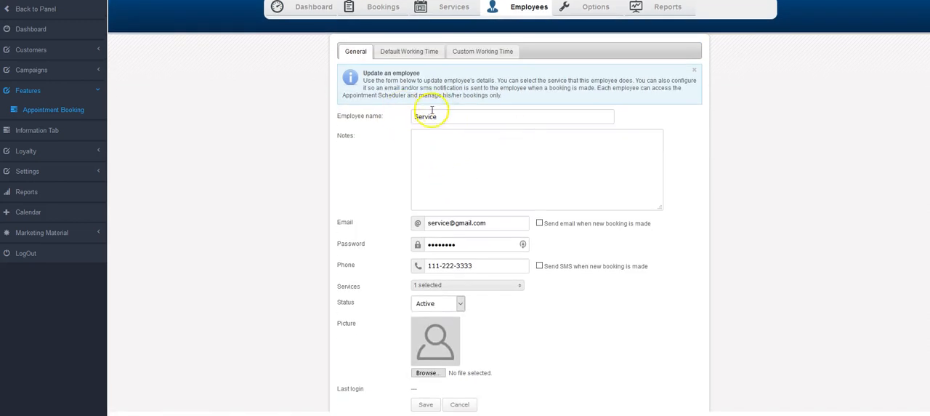
pyautogui.click(420, 150)
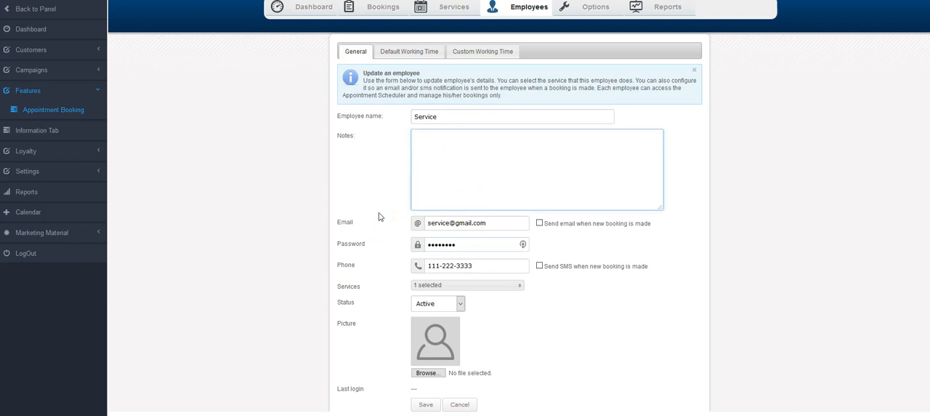
pyautogui.scroll(-2, 442, 222)
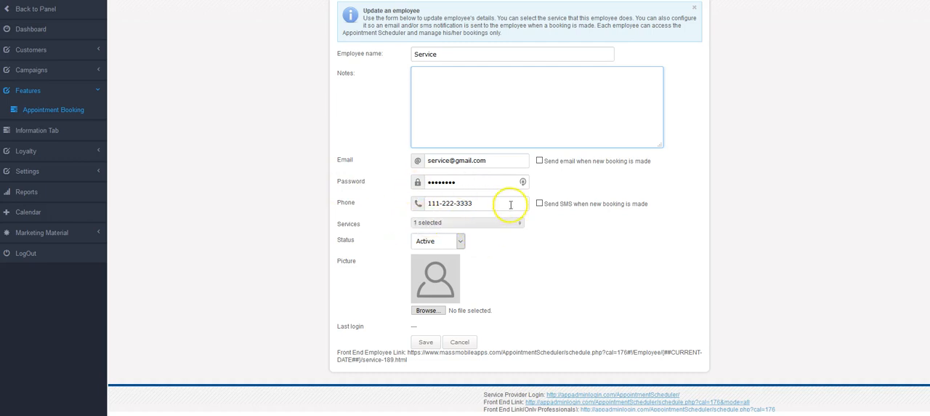
pyautogui.click(445, 223)
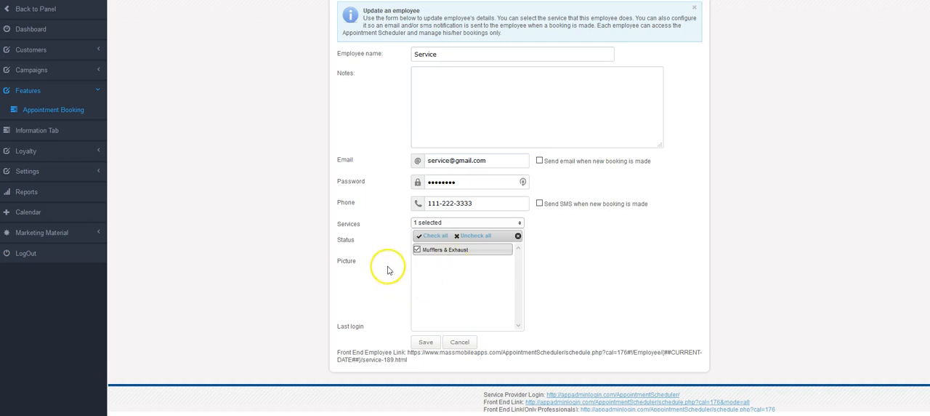
pyautogui.click(373, 241)
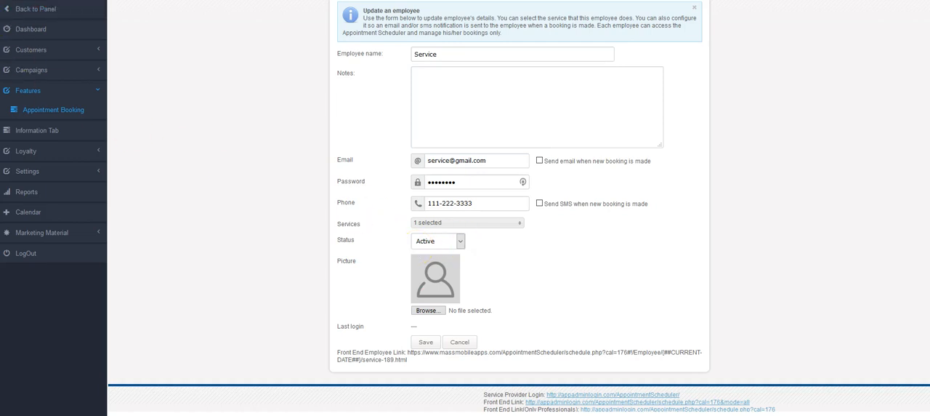
# Upload valleyAutoCareMechanic.png as the employee's picture and save the record.
pyautogui.click(430, 311)
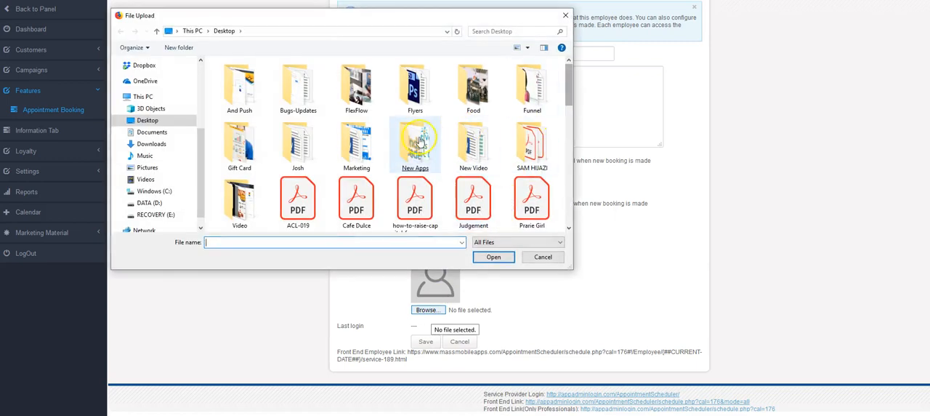
pyautogui.doubleClick(248, 148)
pyautogui.scroll(-1, 508, 212)
pyautogui.doubleClick(511, 211)
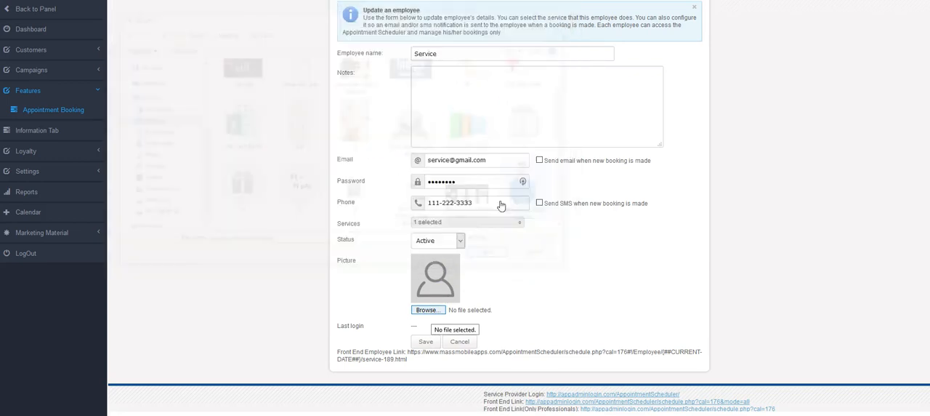
pyautogui.click(427, 344)
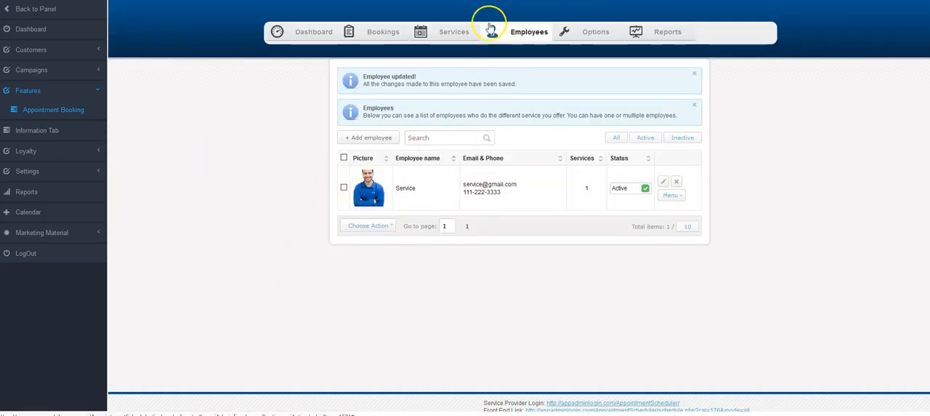
# Open the scheduler's services list, and copy the heading of the Lube, Oil & Filter page on the Speedy Auto Service website.
pyautogui.click(450, 31)
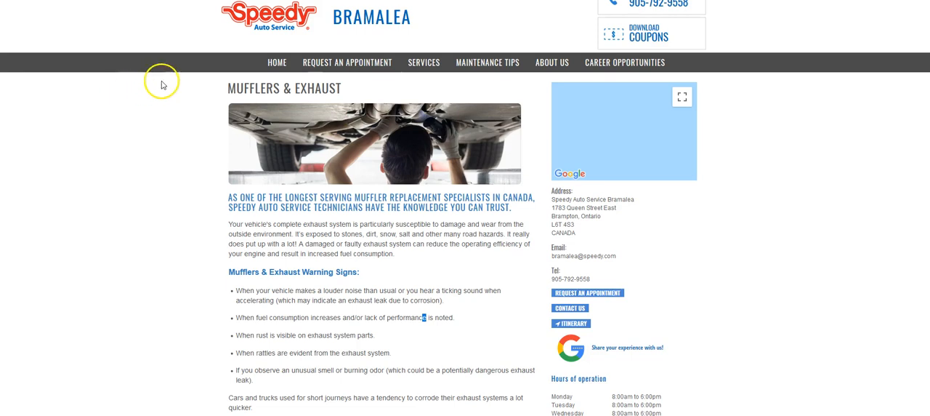
pyautogui.scroll(-1, 163, 82)
pyautogui.scroll(1, 162, 85)
pyautogui.scroll(-1, 163, 85)
pyautogui.moveTo(432, 39)
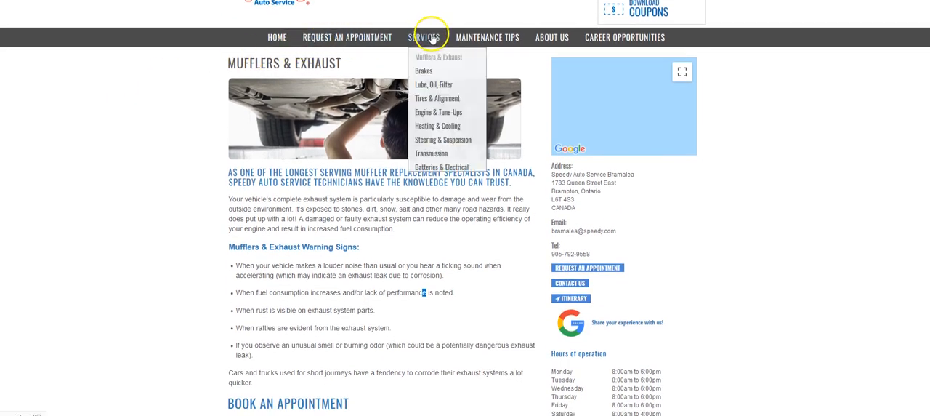
pyautogui.click(428, 85)
pyautogui.moveTo(327, 91); pyautogui.dragTo(228, 84)
pyautogui.rightClick(245, 88)
pyautogui.click(260, 94)
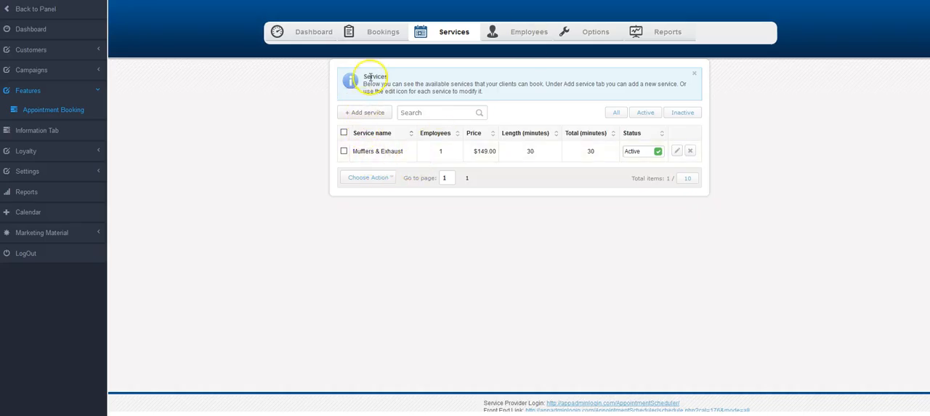
# Start a new service in the appointment scheduler and name it Lube, Oil & Filter.
pyautogui.click(364, 112)
pyautogui.click(445, 101)
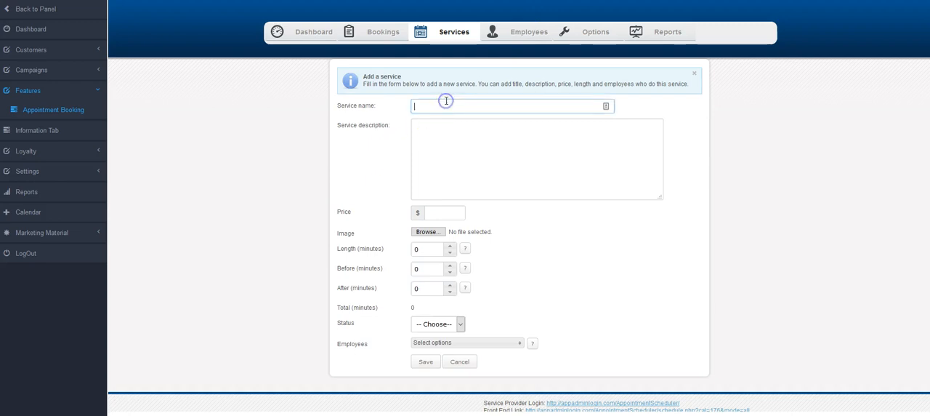
pyautogui.hotkey('ctrl', 'v')
# Copy the oil change paragraph from the Speedy website into the service description and remove "Speedy Auto Service" from its last sentence.
pyautogui.click(461, 146)
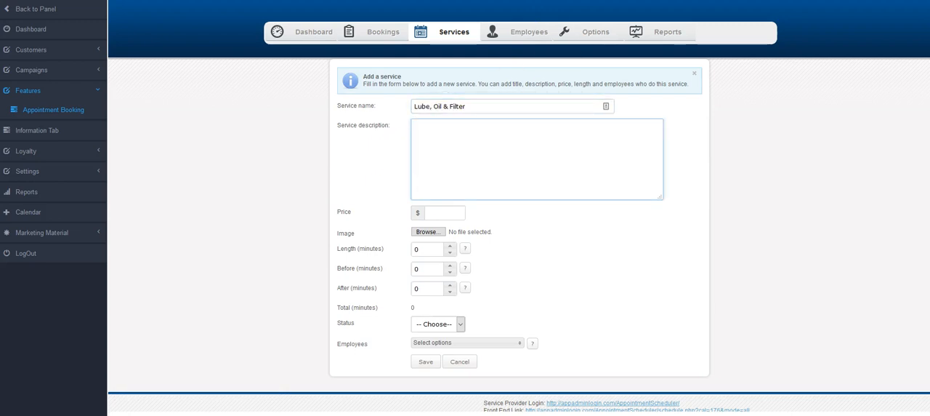
pyautogui.hotkey('alt', 'Tab')
pyautogui.moveTo(230, 224); pyautogui.dragTo(338, 264)
pyautogui.rightClick(339, 247)
pyautogui.click(360, 255)
pyautogui.hotkey('alt', 'Tab')
pyautogui.click(453, 168)
pyautogui.hotkey('ctrl', 'v')
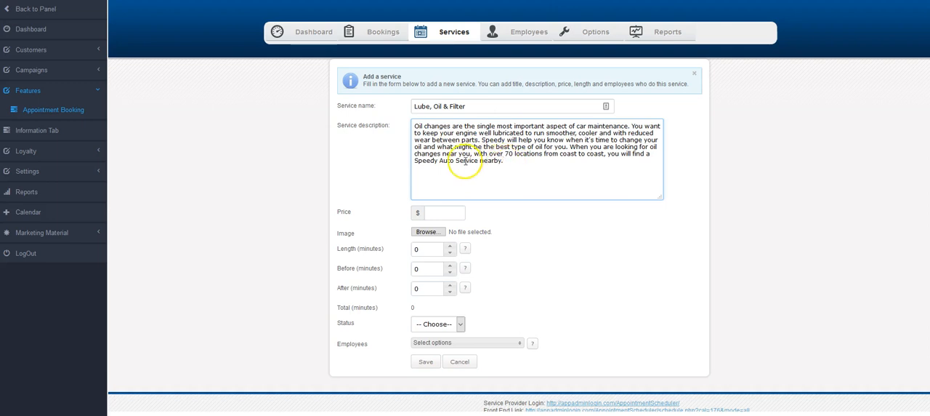
pyautogui.moveTo(479, 160); pyautogui.dragTo(401, 160)
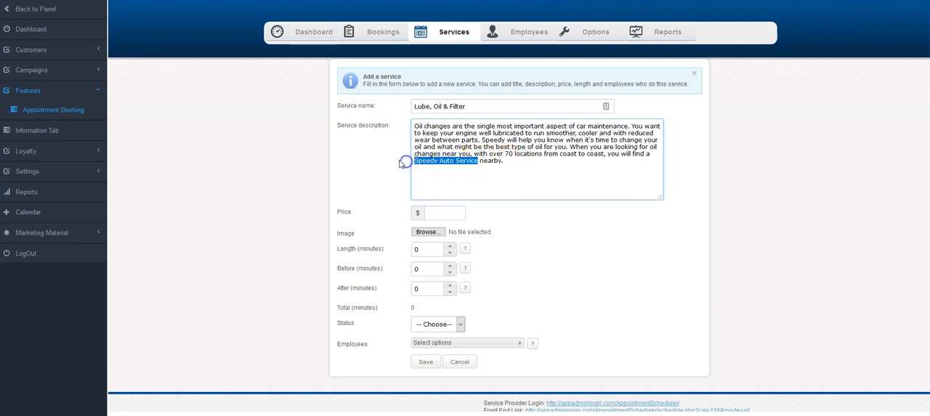
pyautogui.press('BackSpace')
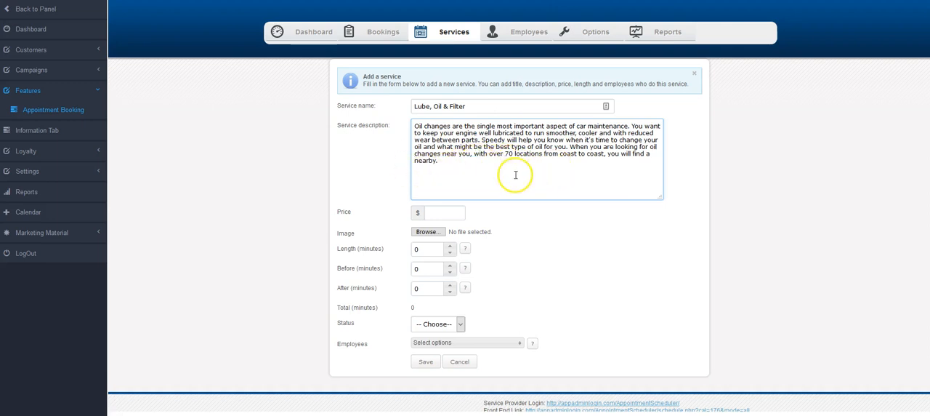
# Set the service's price to 39.99, its length to 25 minutes and the time before to 5 minutes.
pyautogui.click(439, 209)
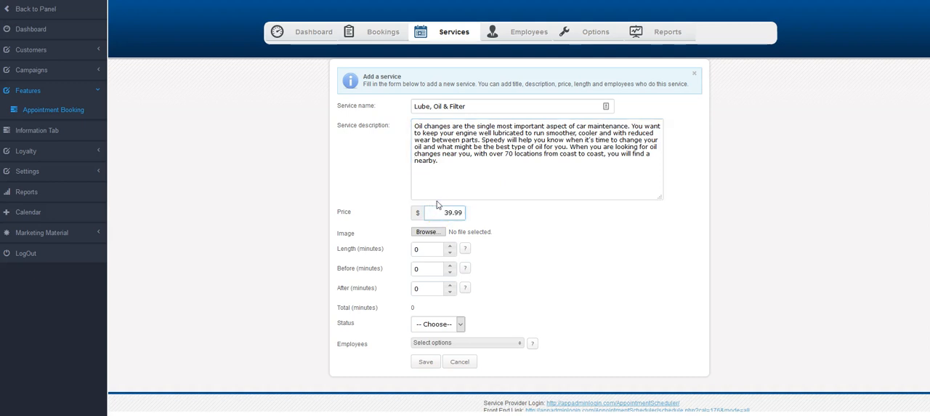
pyautogui.doubleClick(428, 249)
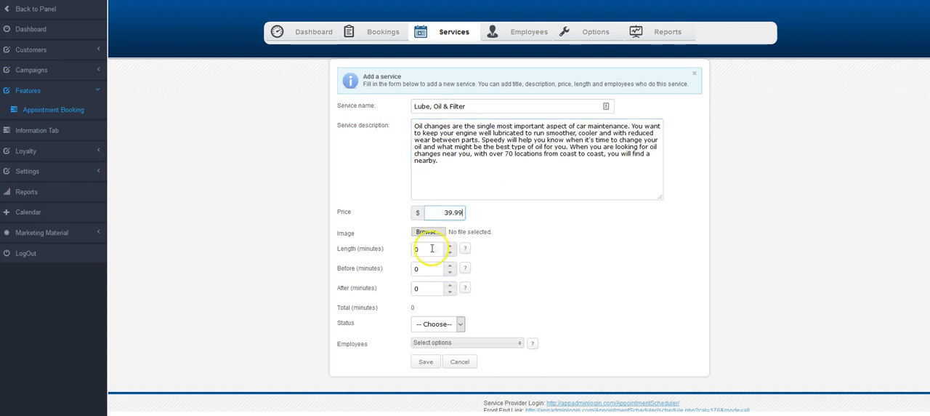
pyautogui.press('BackSpace')
pyautogui.click(386, 269)
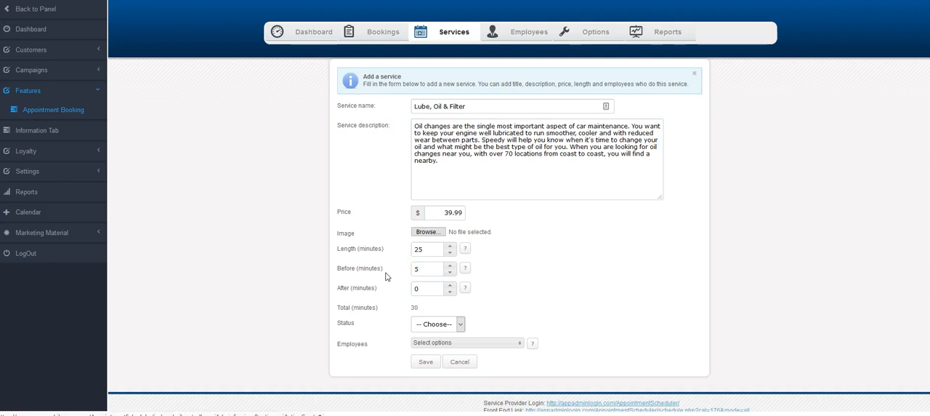
# Set the service status to Active, assign the employee Service and save the new service.
pyautogui.click(460, 324)
pyautogui.click(431, 350)
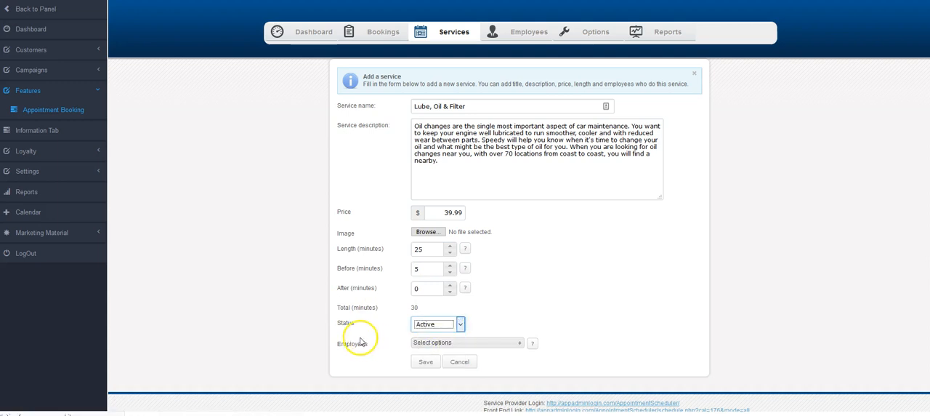
pyautogui.click(473, 343)
pyautogui.click(417, 369)
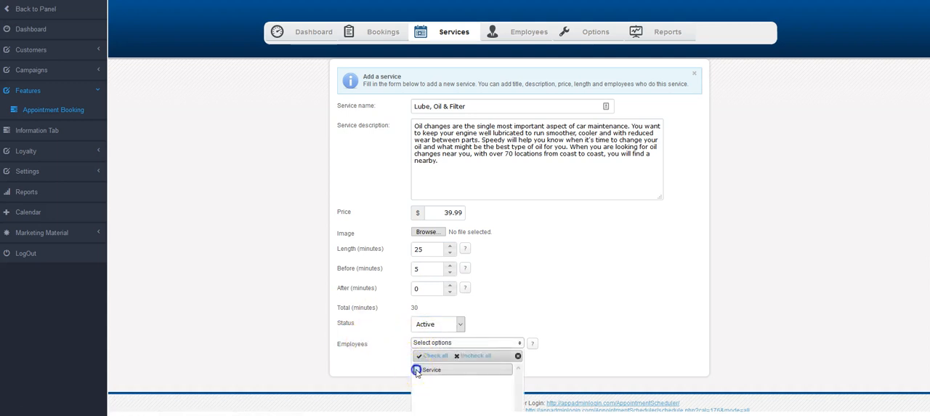
pyautogui.click(364, 347)
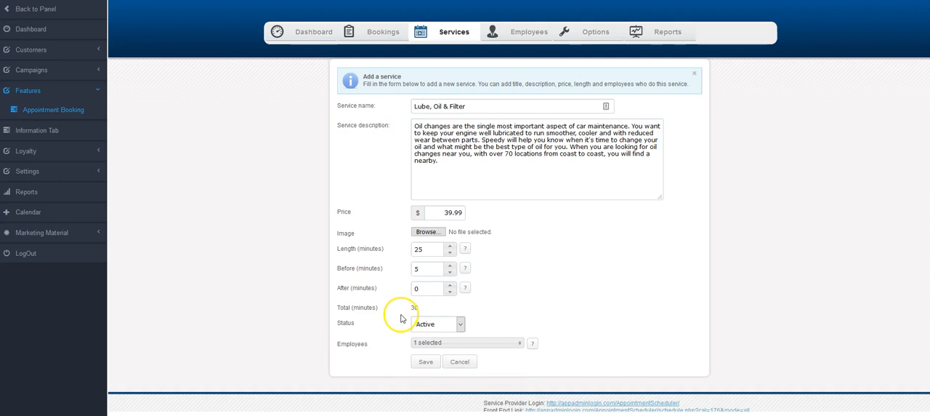
pyautogui.click(426, 361)
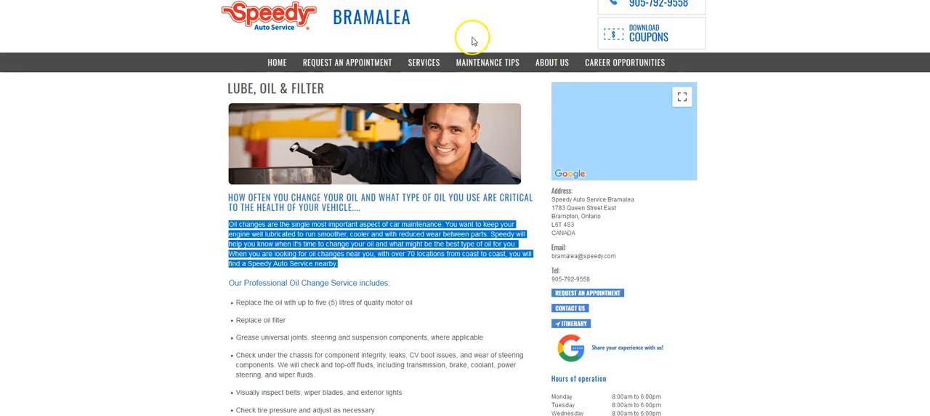
# Open the Tires & Alignment page on the Speedy Auto Service website and copy "Tires | Rims |" from its heading.
pyautogui.moveTo(426, 65)
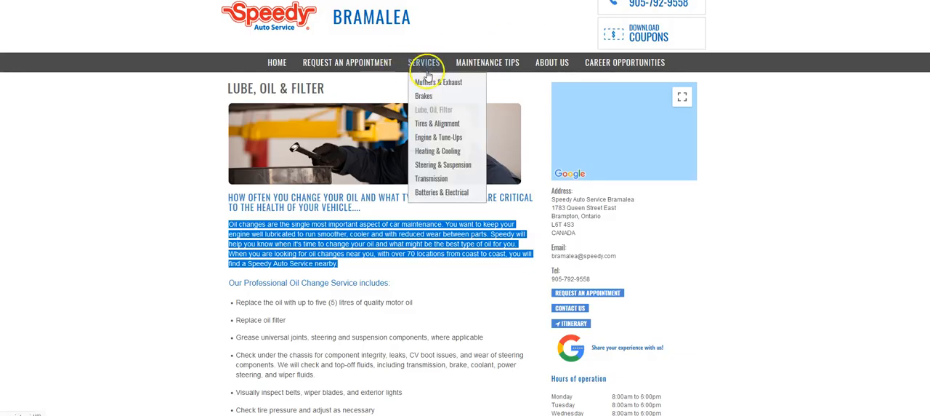
pyautogui.click(431, 122)
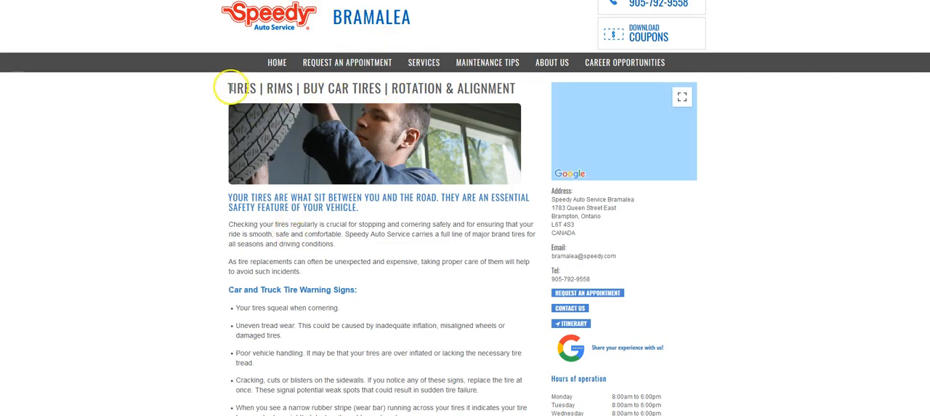
pyautogui.moveTo(228, 88); pyautogui.dragTo(297, 87)
pyautogui.rightClick(298, 88)
pyautogui.click(309, 99)
# Add another service in the appointment scheduler and name it Tires & Rims.
pyautogui.click(365, 143)
pyautogui.click(442, 105)
pyautogui.hotkey('ctrl', 'v')
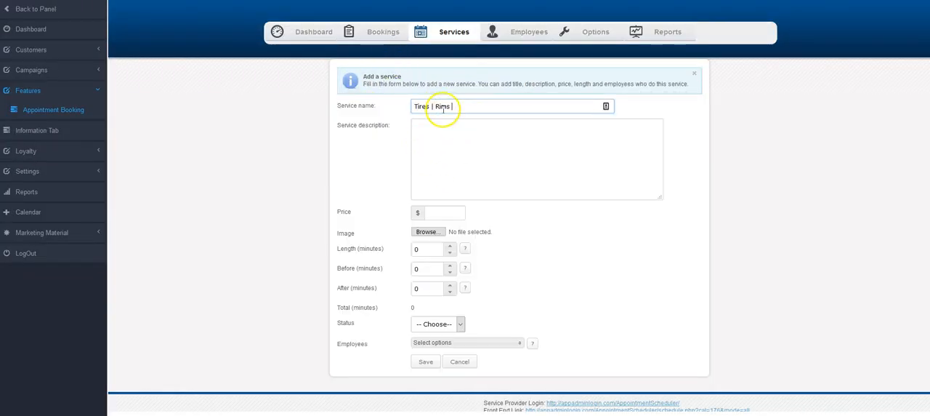
pyautogui.moveTo(436, 107); pyautogui.dragTo(433, 116)
pyautogui.press('BackSpace')
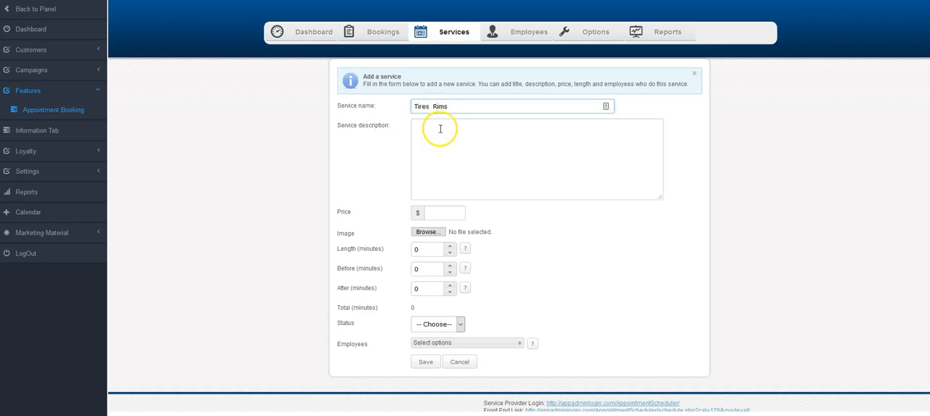
pyautogui.write('&')
# Copy the two introductory tire paragraphs from the Speedy website into the service description.
pyautogui.click(454, 139)
pyautogui.hotkey('ctrl', 'Tab')
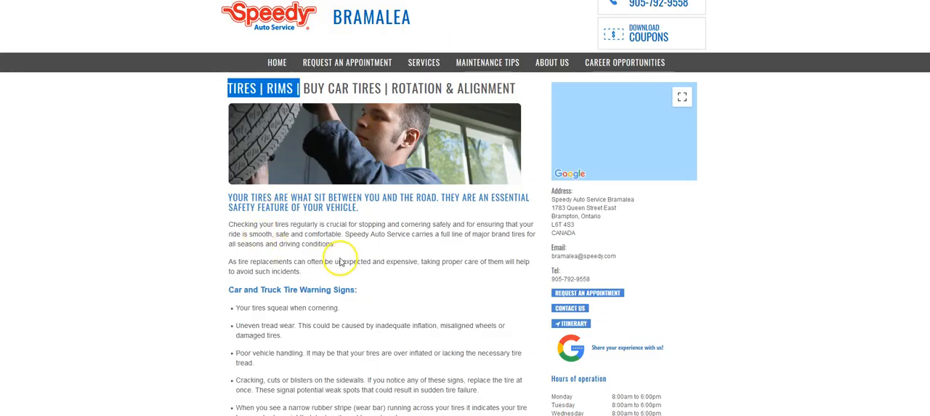
pyautogui.moveTo(303, 272); pyautogui.dragTo(229, 224)
pyautogui.rightClick(255, 231)
pyautogui.click(280, 236)
pyautogui.hotkey('ctrl', 'Tab')
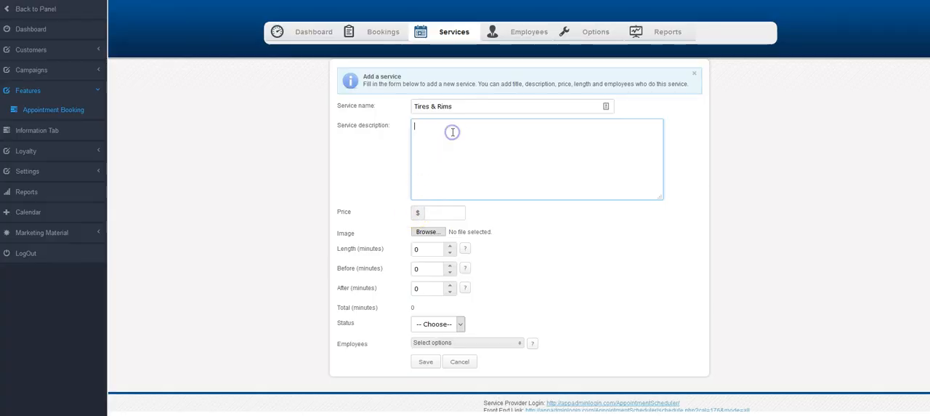
pyautogui.hotkey('ctrl', 'v')
# Set the Tires & Rims price to 99.99, length to 50 minutes, and both before and after times to 5 minutes.
pyautogui.click(447, 211)
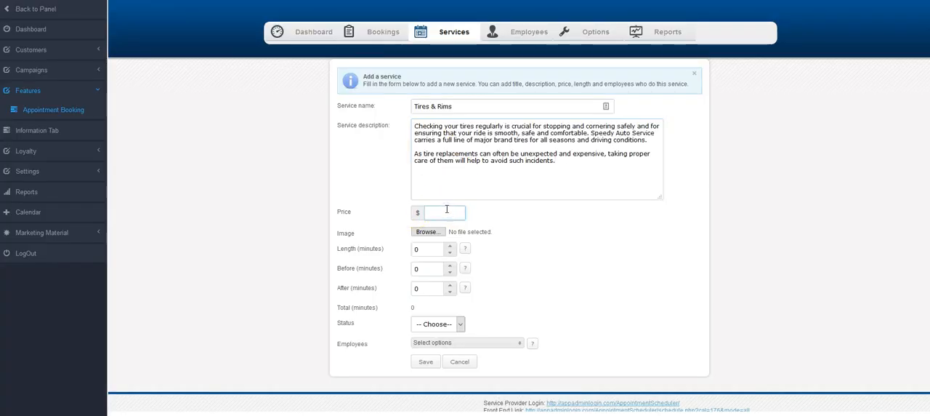
pyautogui.doubleClick(427, 249)
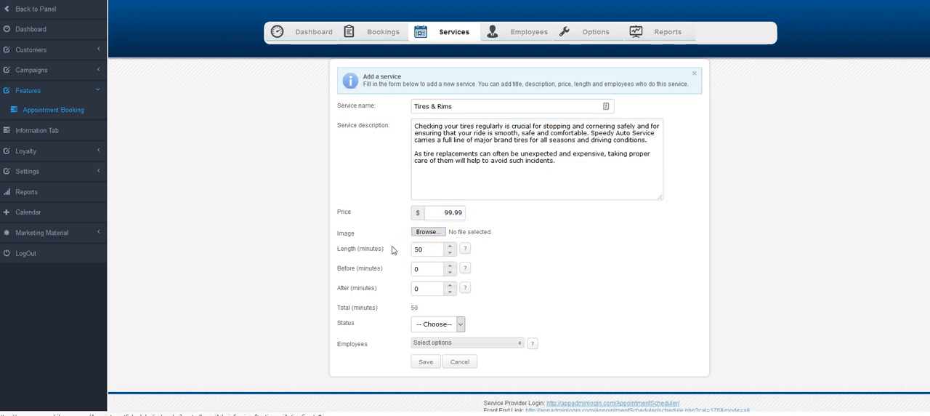
pyautogui.doubleClick(430, 270)
pyautogui.write('5')
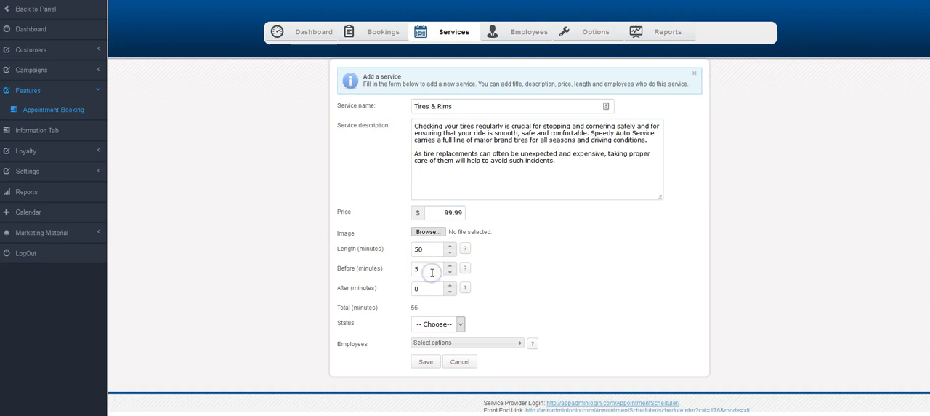
pyautogui.doubleClick(425, 287)
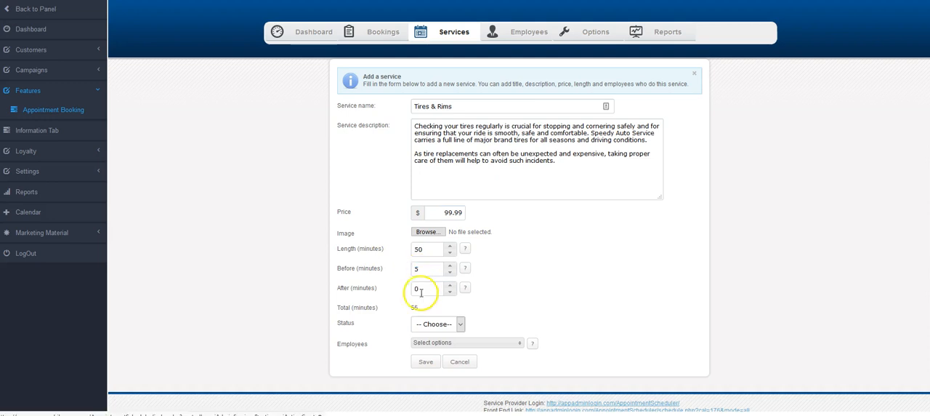
pyautogui.write('5')
# Set the Tires & Rims service status to Active, assign the Service employee to it, and save the service.
pyautogui.click(436, 323)
pyautogui.click(425, 343)
pyautogui.click(431, 346)
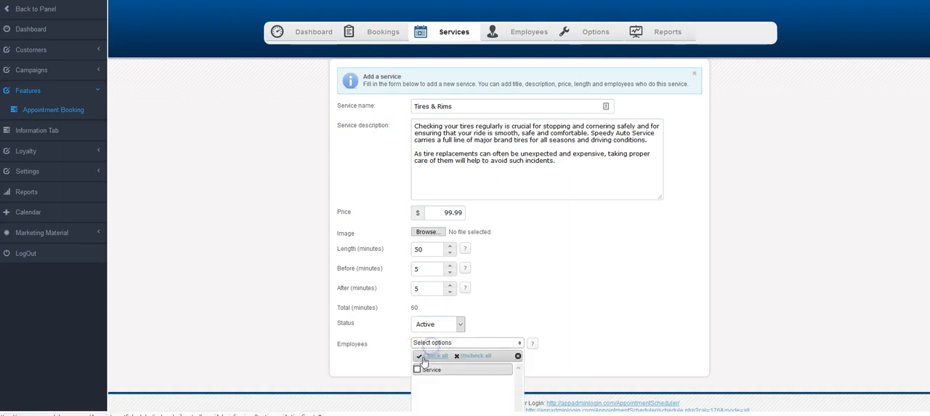
pyautogui.click(418, 367)
pyautogui.click(398, 363)
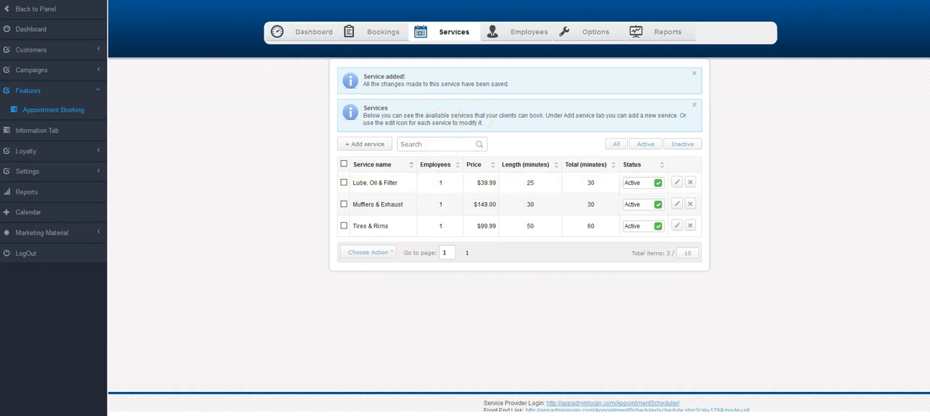
# Open the scheduler's booking options and choose 30 minutes as the booking step.
pyautogui.scroll(-1, 743, 252)
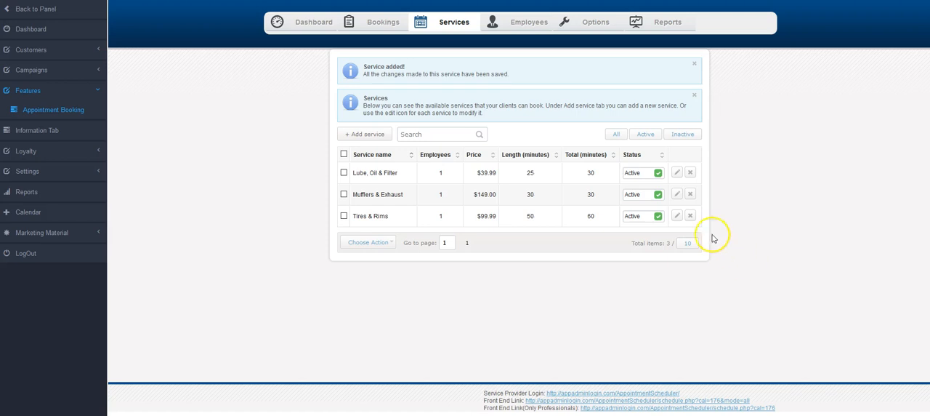
pyautogui.click(595, 24)
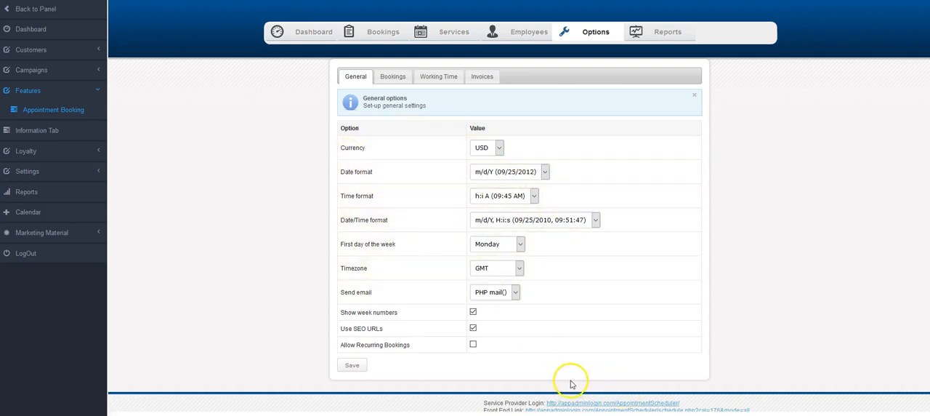
pyautogui.click(393, 77)
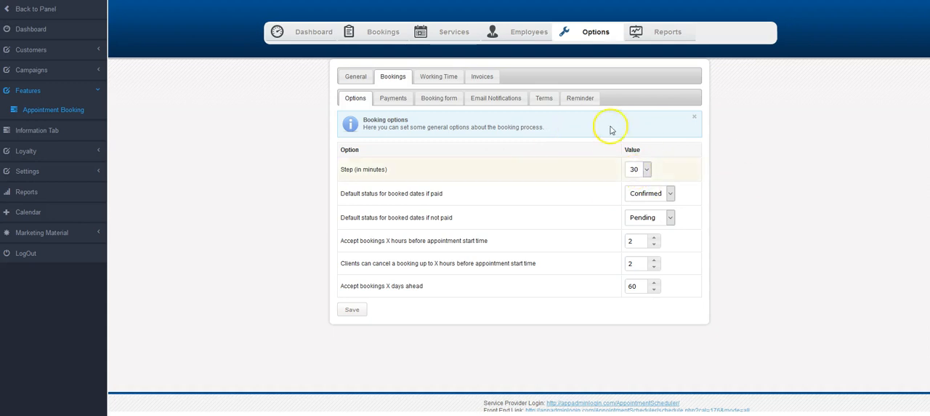
pyautogui.click(647, 170)
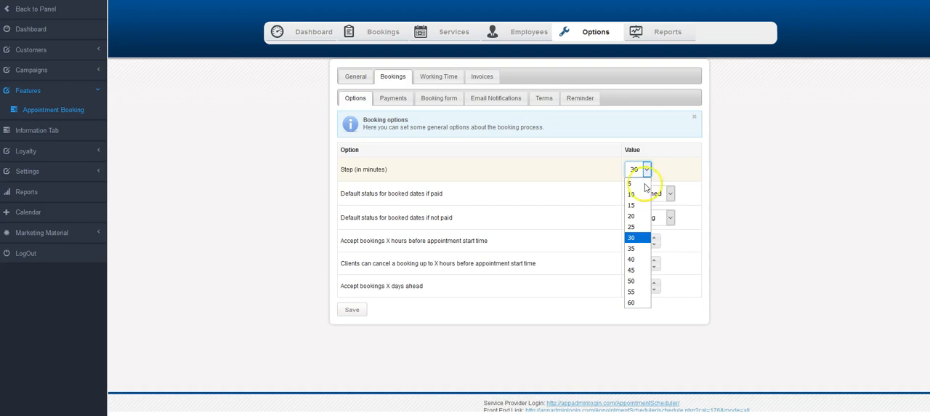
pyautogui.click(634, 241)
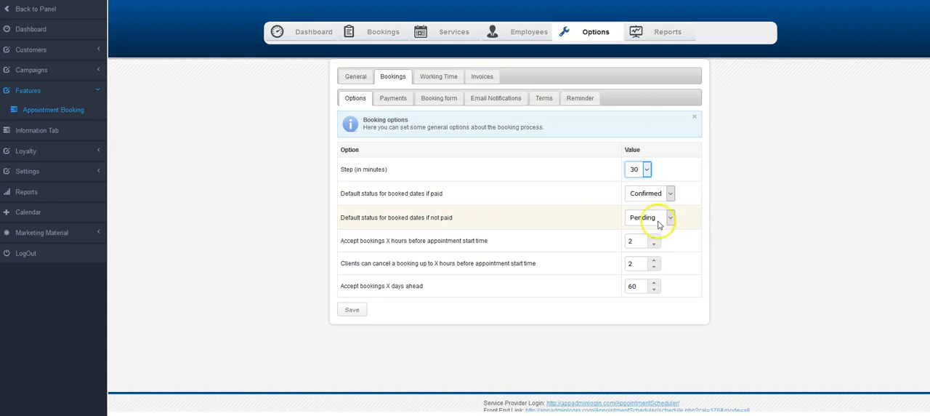
# Set the default status for unpaid booked dates to Confirmed and accept bookings 1 hour before the appointment start time.
pyautogui.click(671, 218)
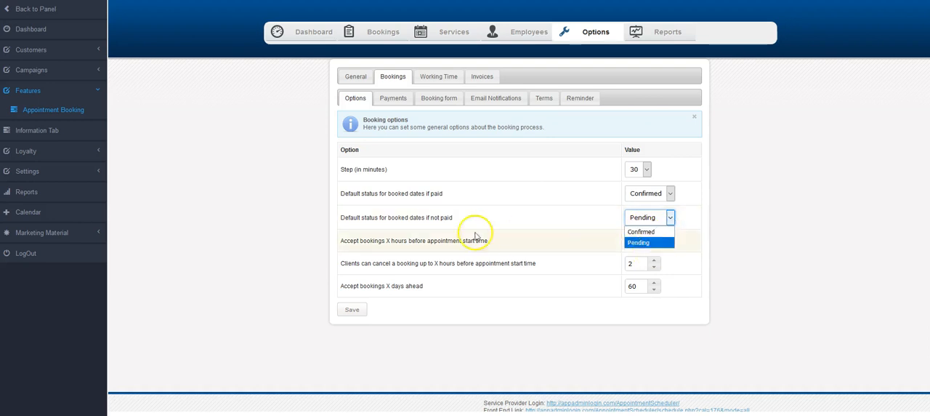
pyautogui.click(636, 231)
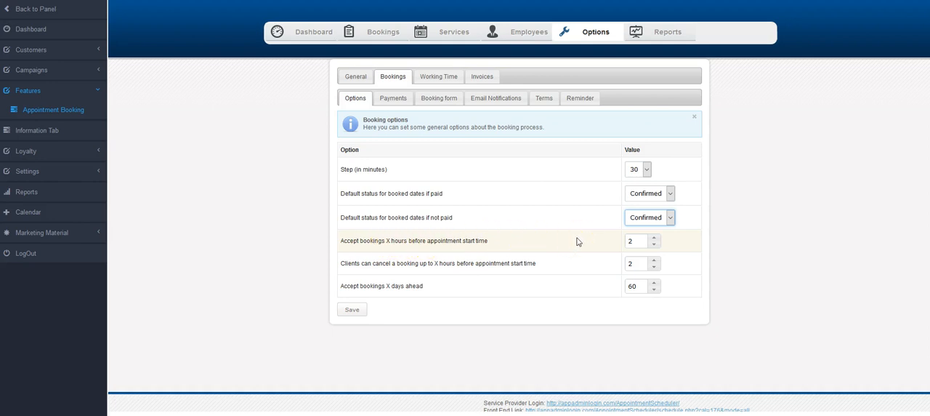
pyautogui.click(631, 240)
pyautogui.moveTo(637, 242); pyautogui.dragTo(610, 244)
pyautogui.click(652, 244)
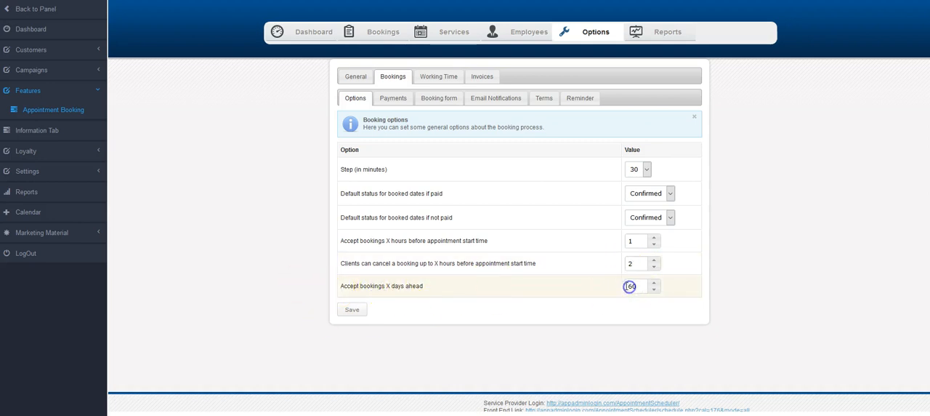
# Review the booking payment options and the list of fields available on the booking form.
pyautogui.click(385, 100)
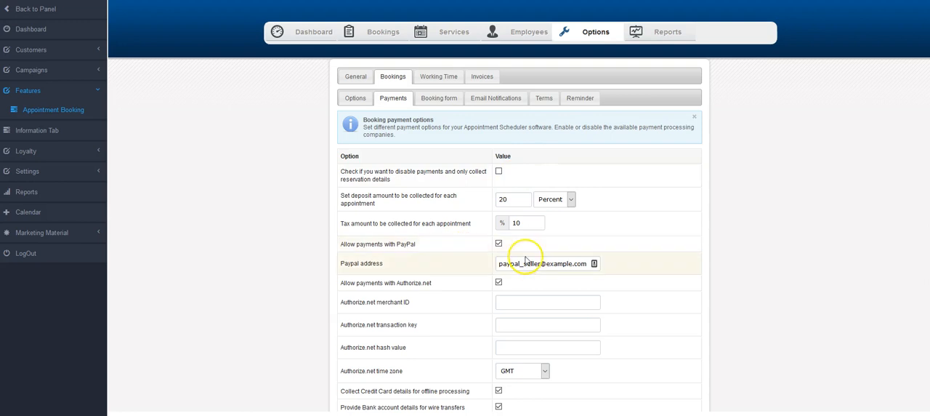
pyautogui.scroll(-2, 529, 259)
pyautogui.scroll(-2, 532, 232)
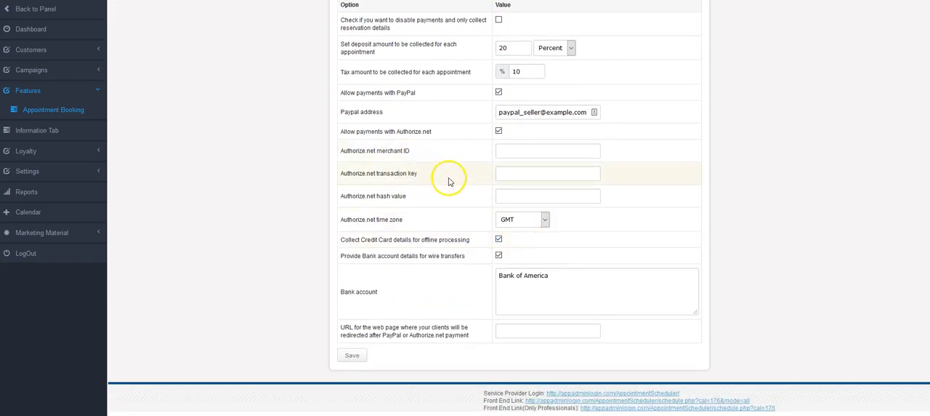
pyautogui.scroll(4, 465, 254)
pyautogui.click(439, 98)
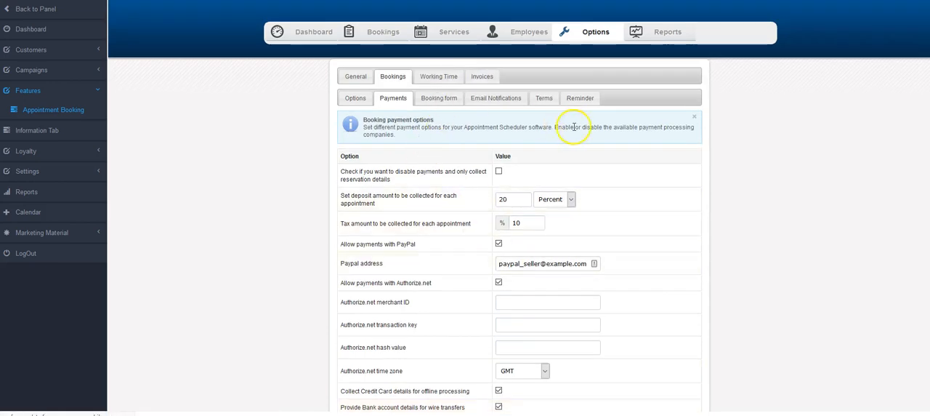
pyautogui.scroll(-3, 604, 139)
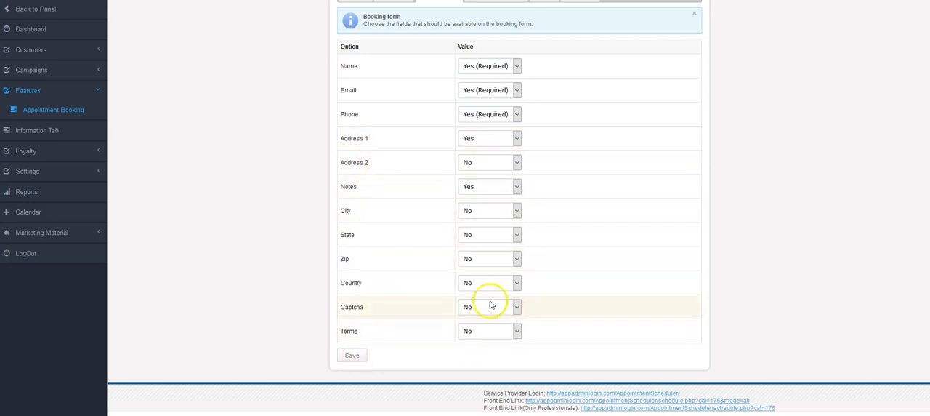
# Open the booking email notification settings and view the subject and body for the Client - booking confirmation email.
pyautogui.scroll(3, 492, 300)
pyautogui.click(480, 106)
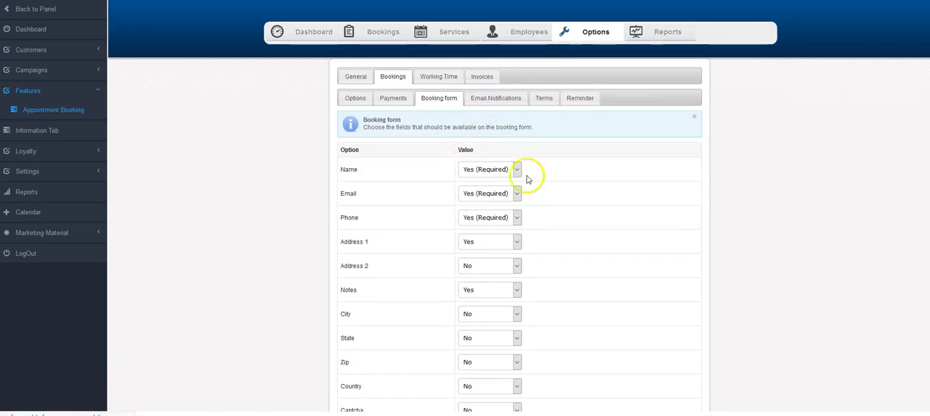
pyautogui.scroll(-2, 556, 237)
pyautogui.scroll(-4, 555, 226)
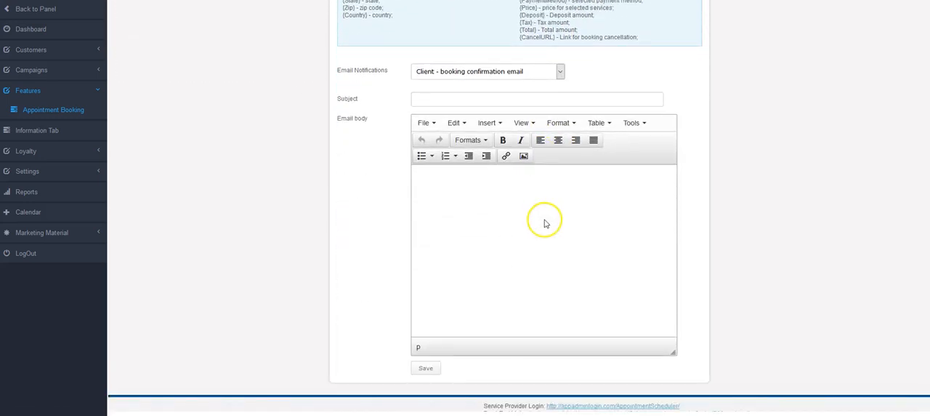
pyautogui.scroll(1, 559, 145)
pyautogui.click(560, 122)
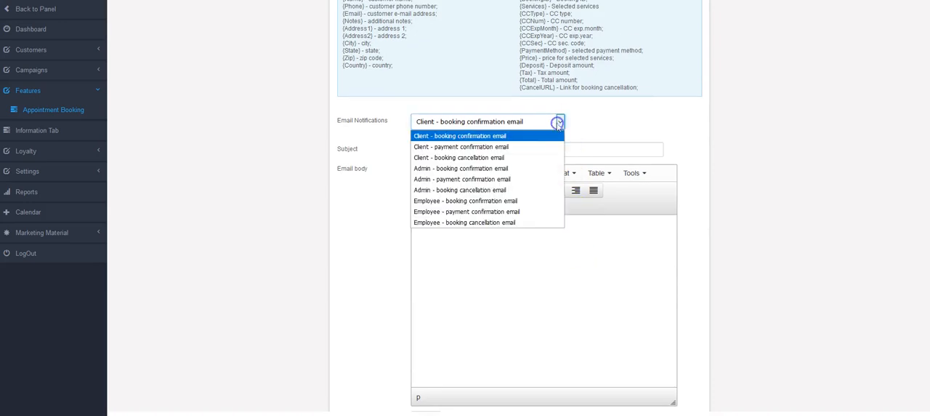
pyautogui.click(506, 136)
pyautogui.click(469, 150)
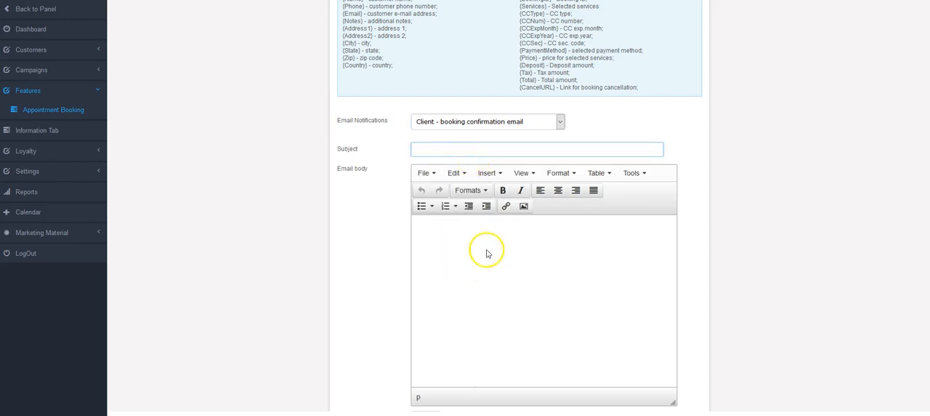
# Examine the tokens that can personalize the notification emails, including the customer and booking ones such as {BookingID}.
pyautogui.scroll(2, 594, 146)
pyautogui.moveTo(631, 152); pyautogui.dragTo(359, 104)
pyautogui.click(359, 104)
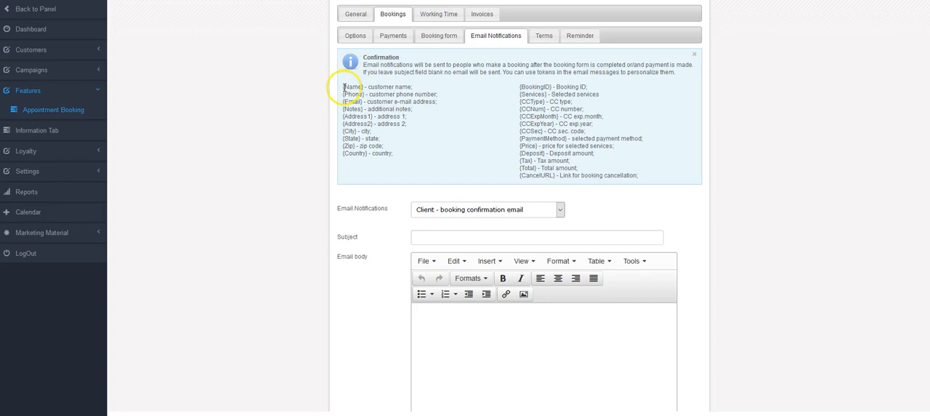
pyautogui.moveTo(344, 87); pyautogui.dragTo(650, 178)
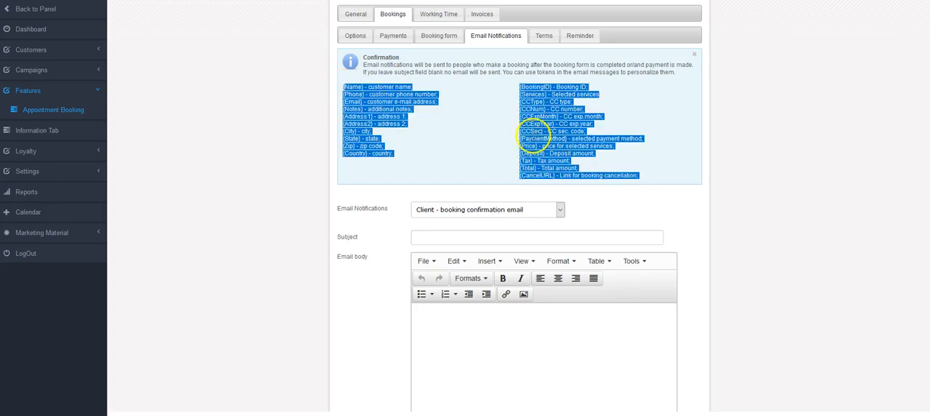
pyautogui.click(533, 135)
pyautogui.click(495, 328)
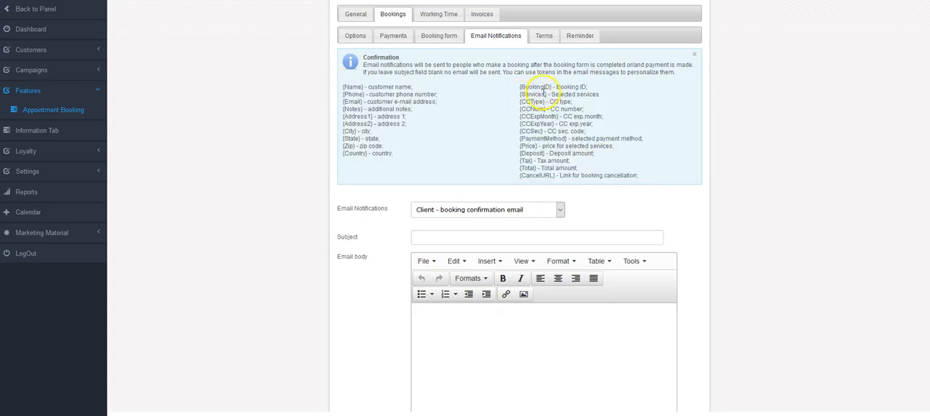
pyautogui.moveTo(550, 87); pyautogui.dragTo(519, 89)
pyautogui.click(528, 94)
pyautogui.click(439, 320)
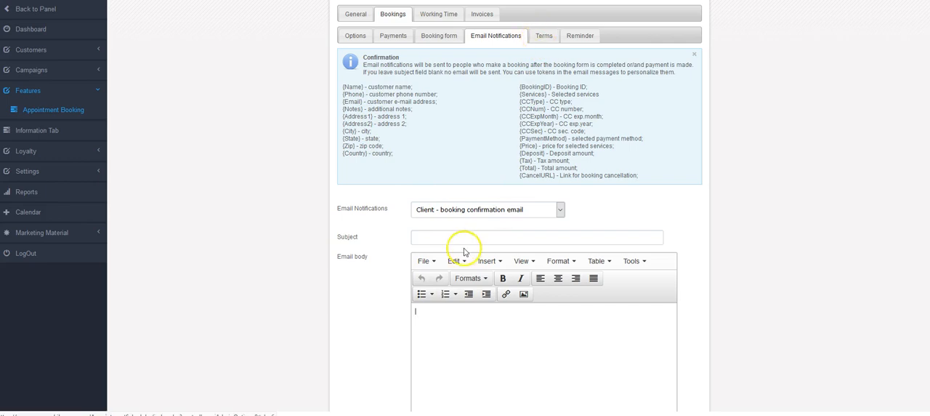
# Look through the available client, admin and employee email notification types without changing the selected one.
pyautogui.click(465, 210)
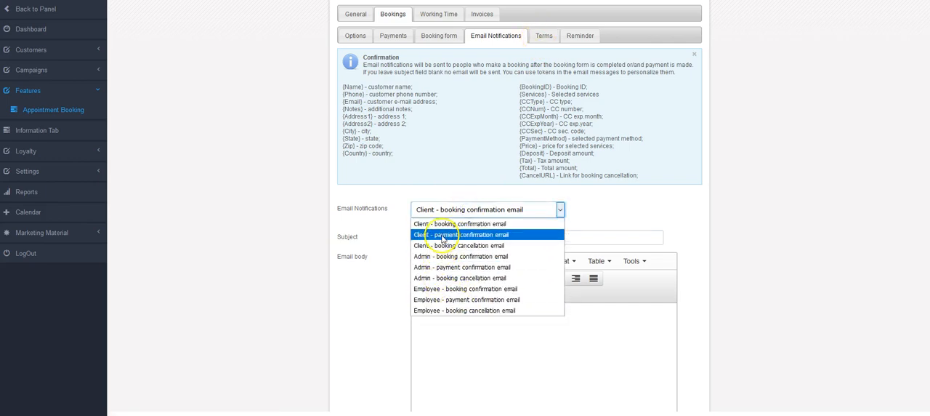
pyautogui.click(292, 241)
pyautogui.scroll(-1, 468, 331)
pyautogui.scroll(-2, 469, 331)
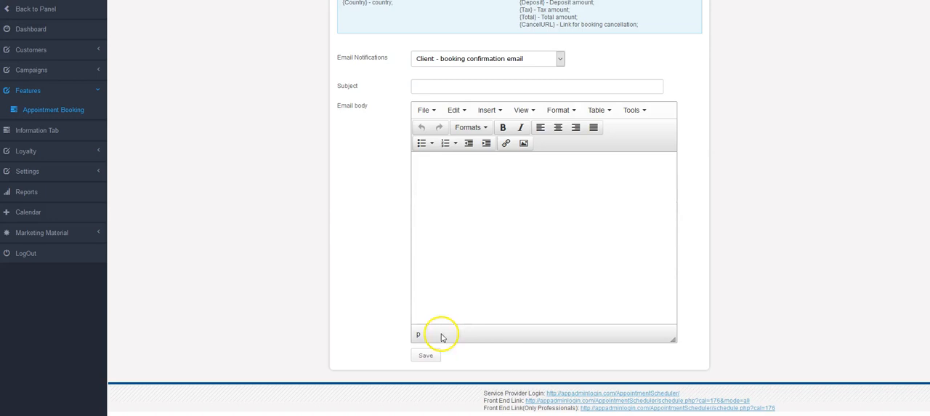
pyautogui.click(471, 59)
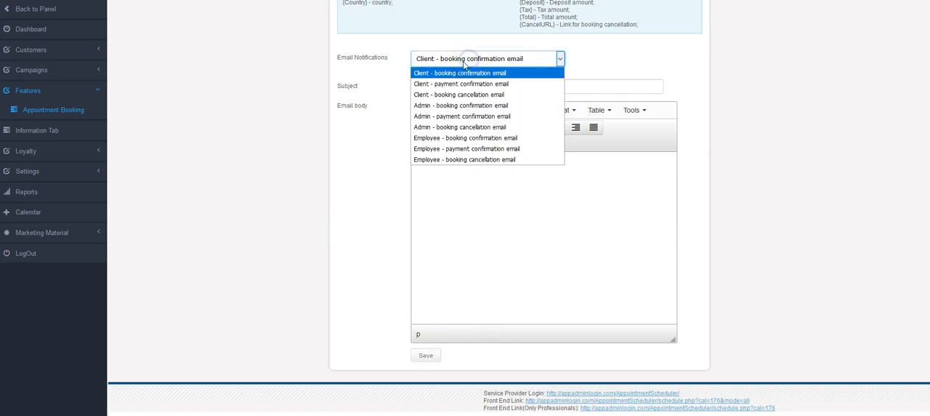
pyautogui.click(484, 198)
pyautogui.scroll(1, 507, 216)
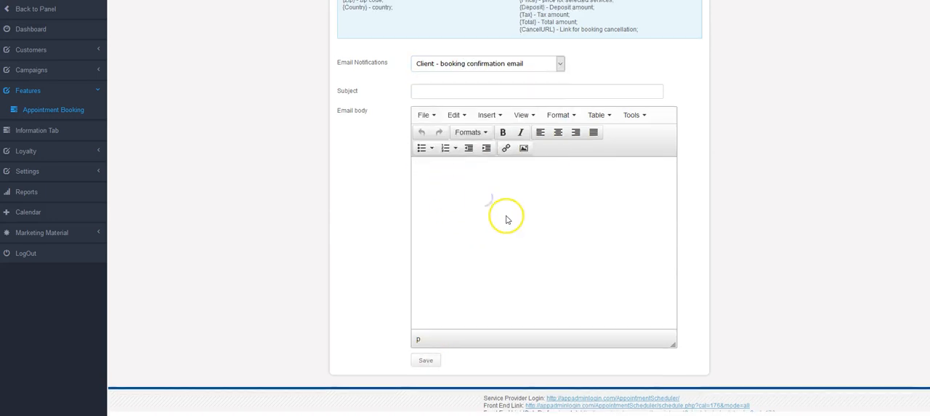
# Review the booking terms settings and the options for sending client reminders.
pyautogui.scroll(3, 507, 216)
pyautogui.click(550, 63)
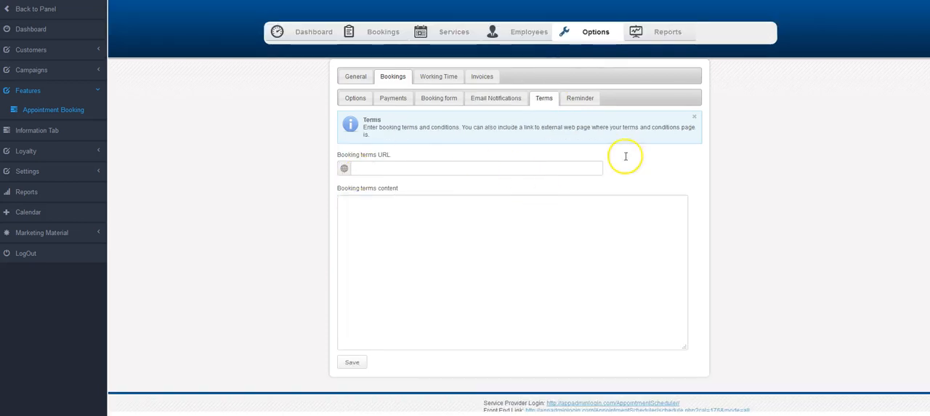
pyautogui.click(585, 100)
pyautogui.scroll(-1, 415, 187)
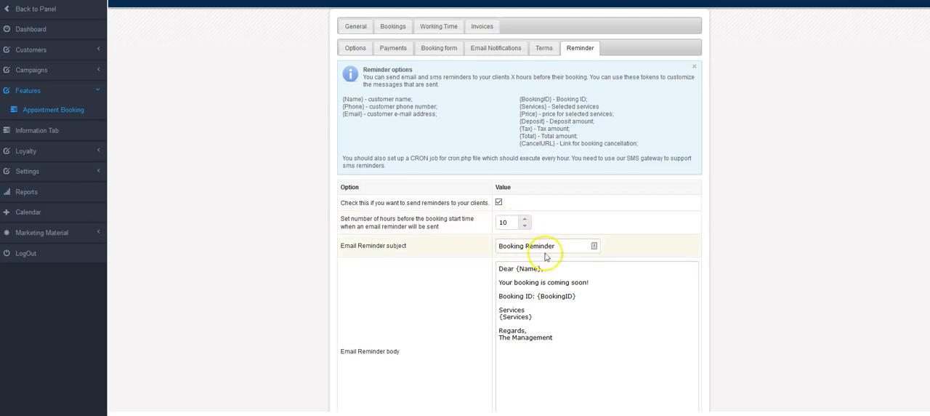
pyautogui.scroll(-2, 560, 273)
pyautogui.scroll(1, 570, 233)
pyautogui.scroll(1, 577, 211)
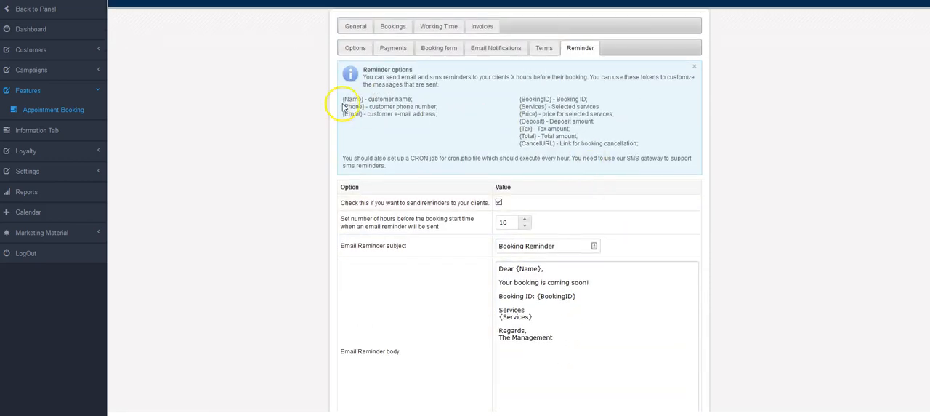
# Examine the email reminder body and the SMS reminder message in the reminder settings.
pyautogui.scroll(-3, 559, 232)
pyautogui.moveTo(501, 168); pyautogui.dragTo(526, 203)
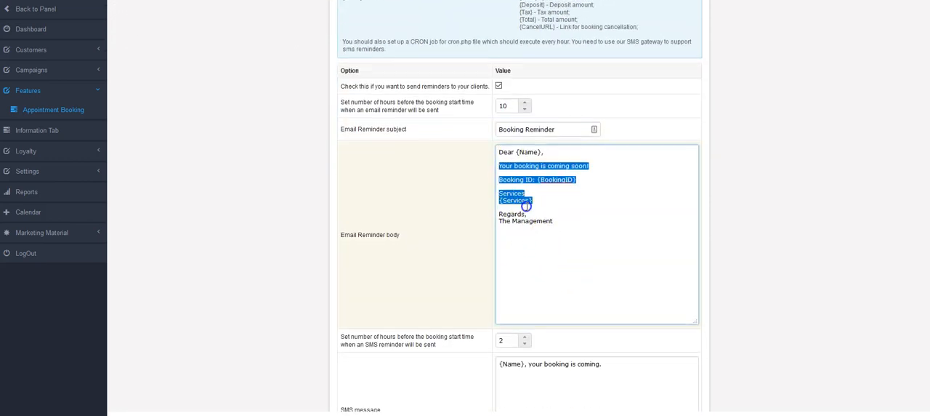
pyautogui.click(562, 220)
pyautogui.scroll(-3, 436, 258)
pyautogui.scroll(7, 436, 256)
pyautogui.click(586, 248)
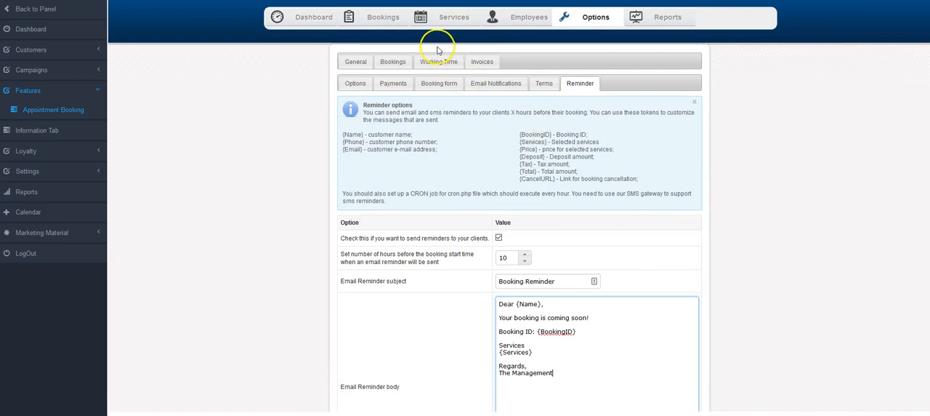
pyautogui.scroll(-7, 472, 121)
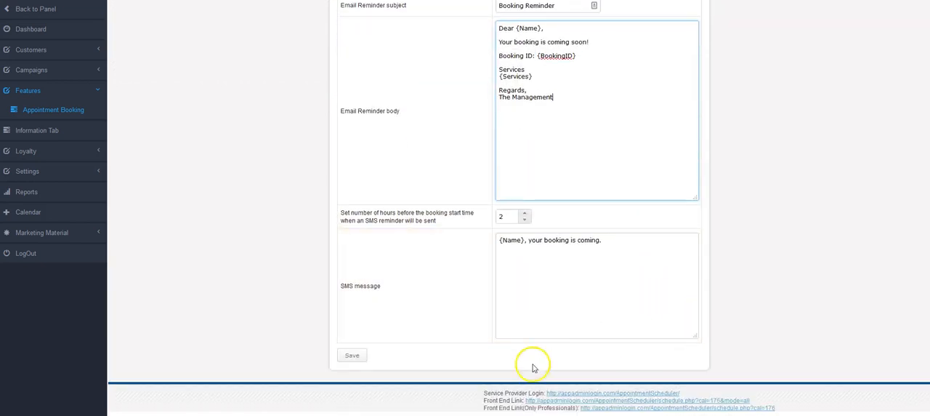
# Open the front-end booking page, select March 30, 2019, and start an appointment with the Service employee.
pyautogui.click(552, 399)
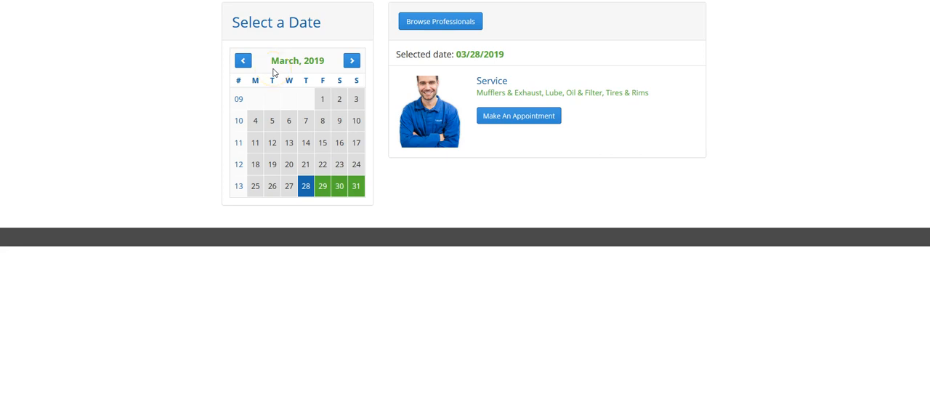
pyautogui.click(339, 186)
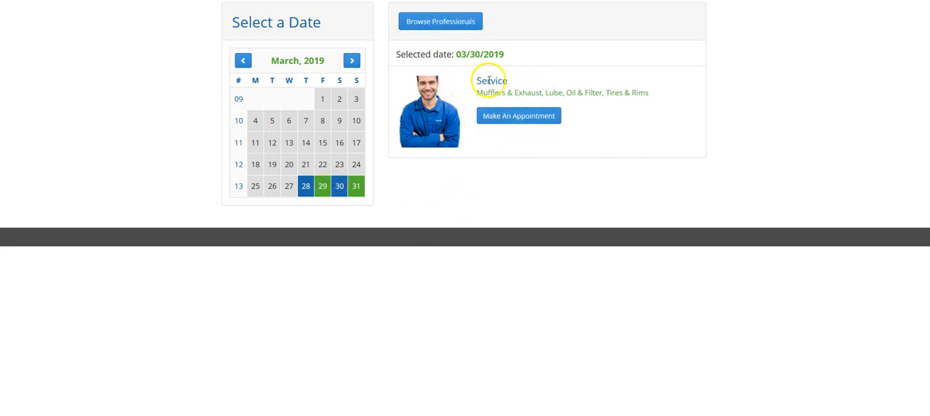
pyautogui.click(516, 117)
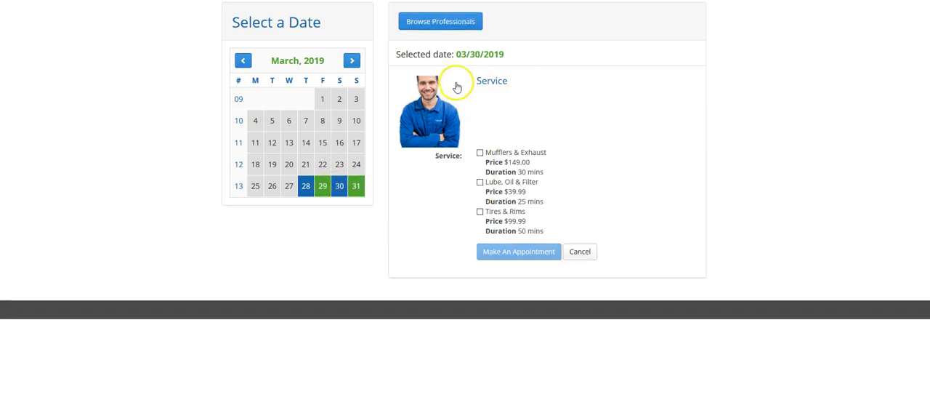
# Book Mufflers & Exhaust at 02:00 PM with the Service employee and proceed to checkout.
pyautogui.click(479, 152)
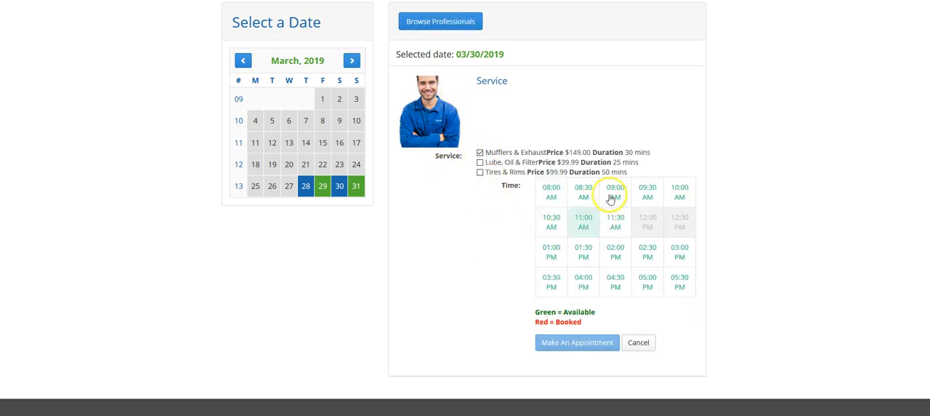
pyautogui.click(616, 250)
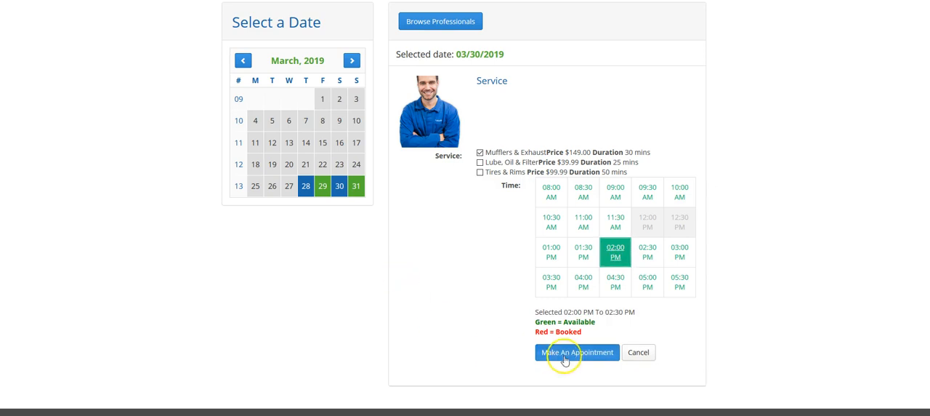
pyautogui.click(566, 353)
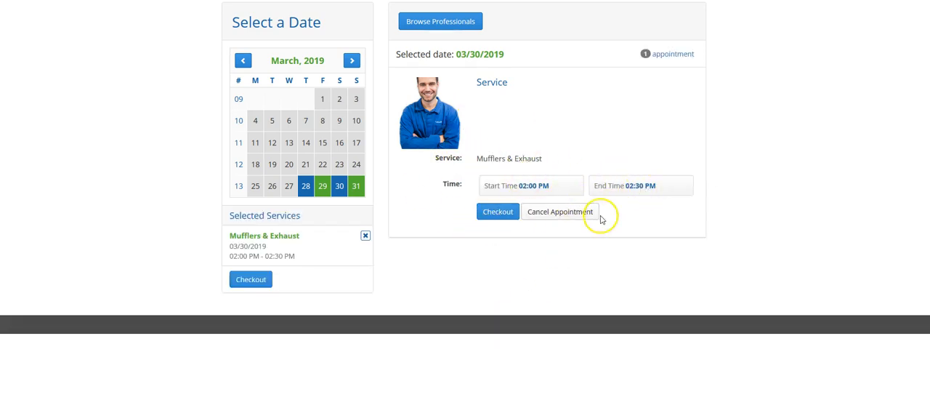
pyautogui.click(511, 221)
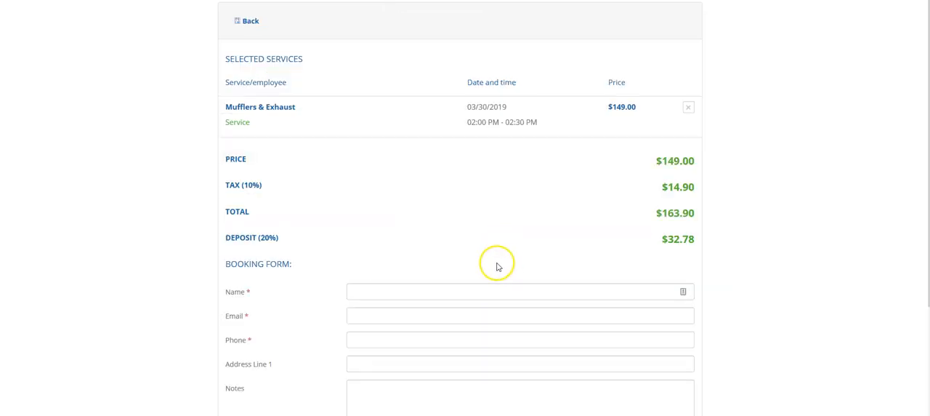
# Review the checkout price breakdown, the booking form fields and the available payment methods.
pyautogui.scroll(-1, 495, 261)
pyautogui.click(378, 214)
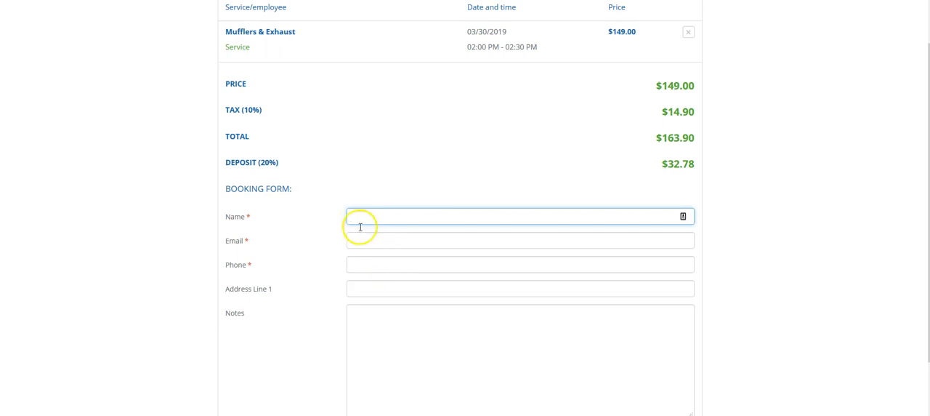
pyautogui.scroll(-1, 365, 281)
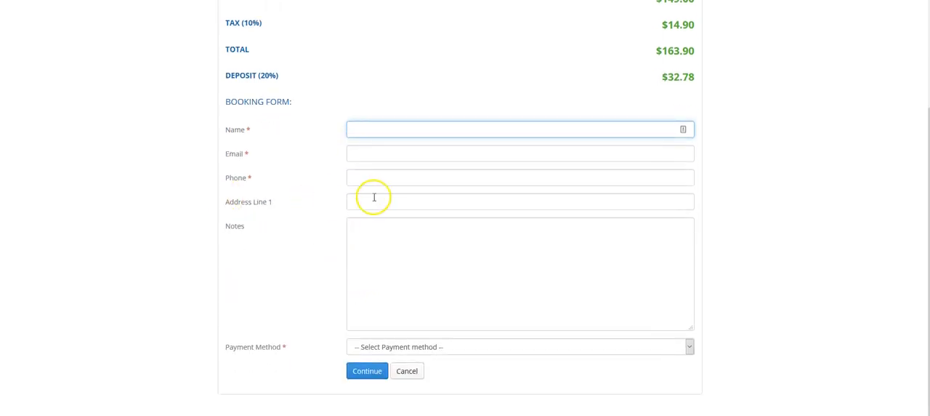
pyautogui.click(365, 232)
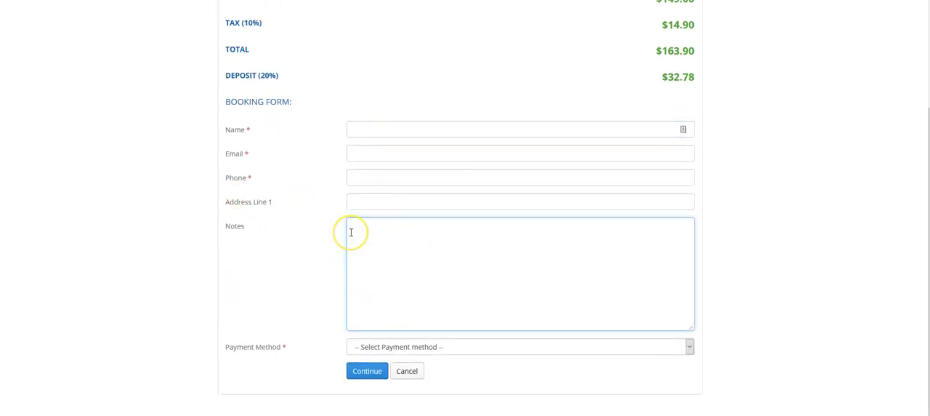
pyautogui.click(442, 347)
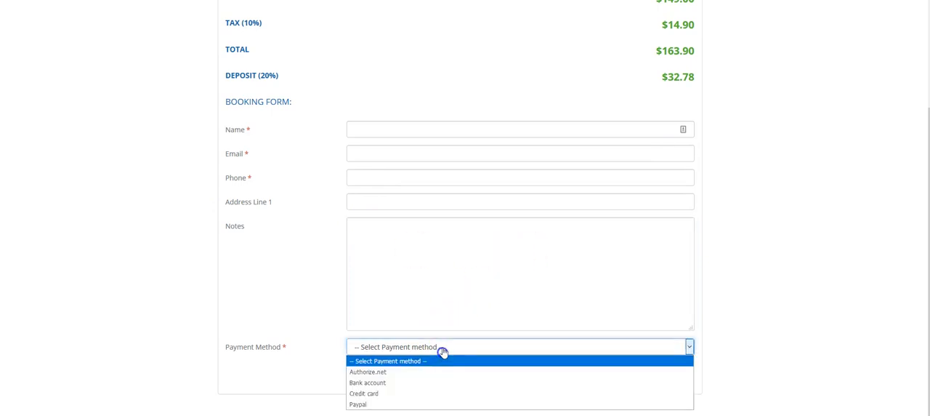
pyautogui.click(402, 348)
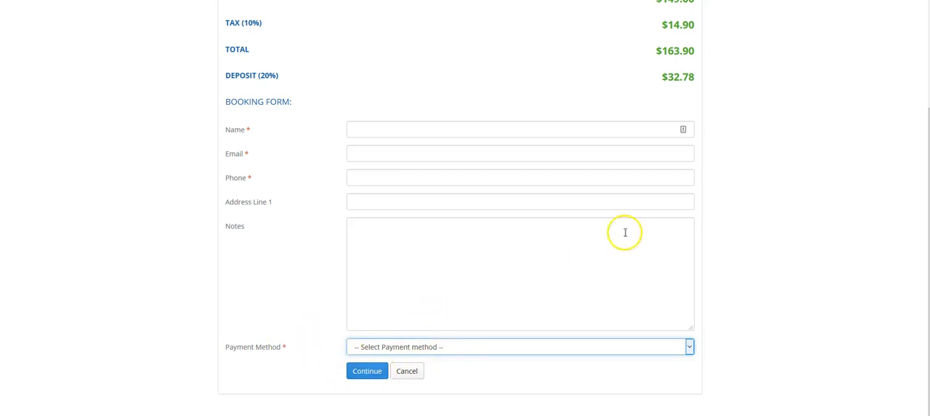
pyautogui.scroll(2, 581, 254)
pyautogui.scroll(-2, 509, 240)
# Fill in the customer's full name, e-mail address and phone number in the booking form.
pyautogui.click(375, 133)
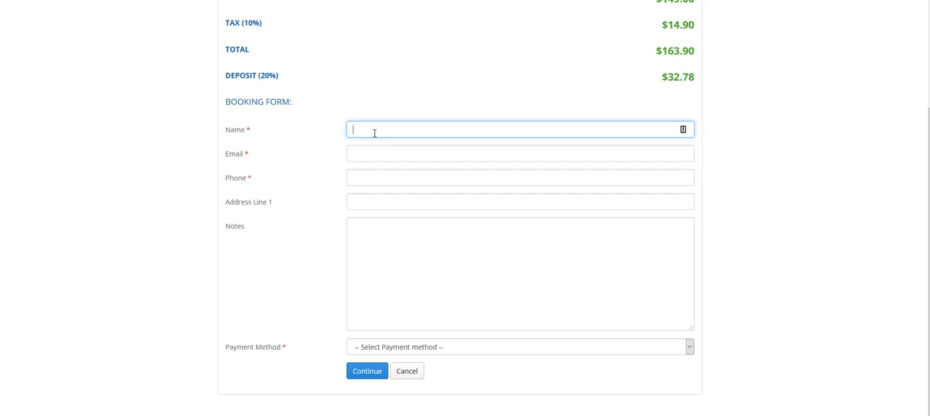
pyautogui.press('Tab')
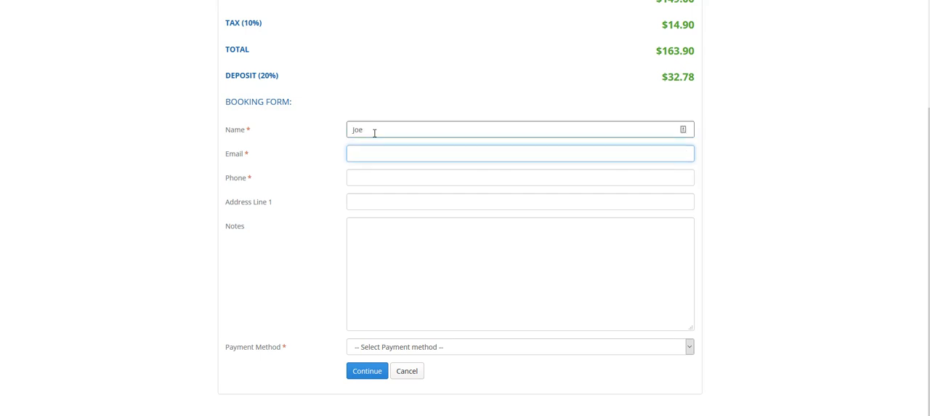
pyautogui.press('Tab')
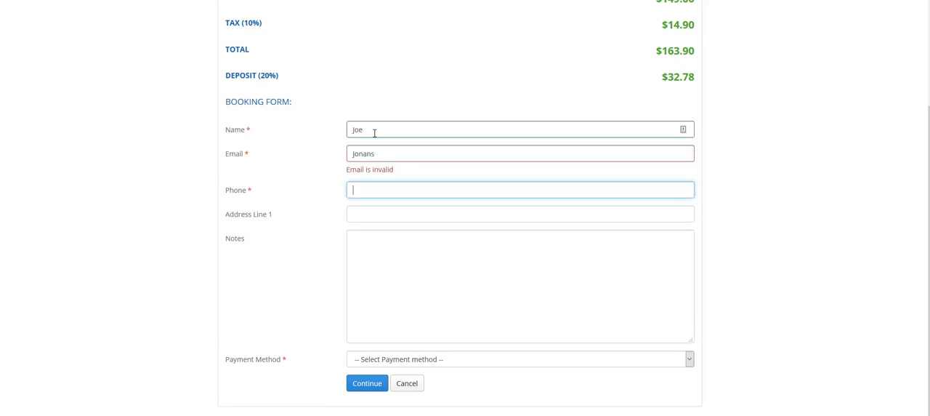
pyautogui.doubleClick(390, 158)
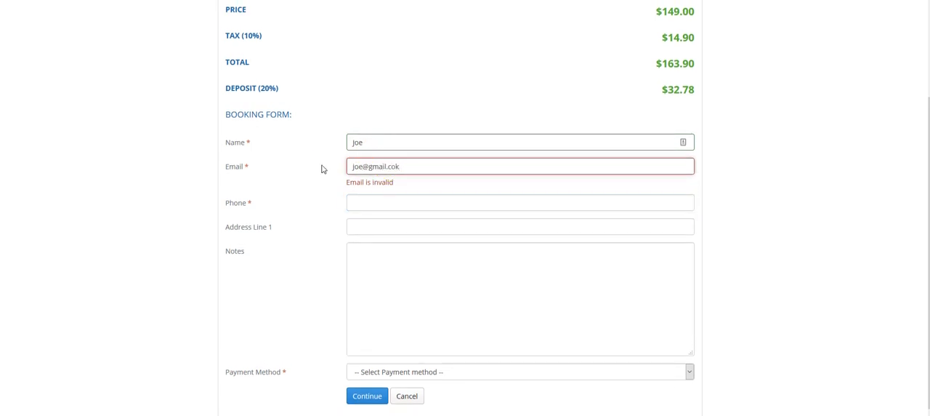
pyautogui.press('Tab')
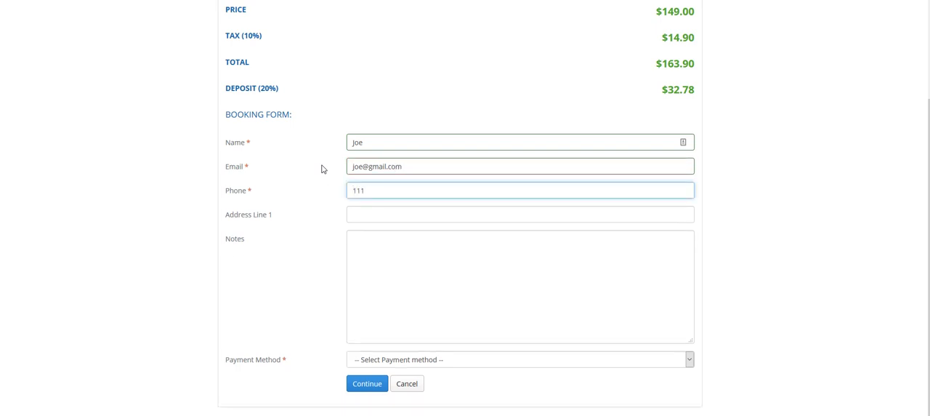
pyautogui.press('Tab')
pyautogui.scroll(1, 366, 174)
pyautogui.click(389, 169)
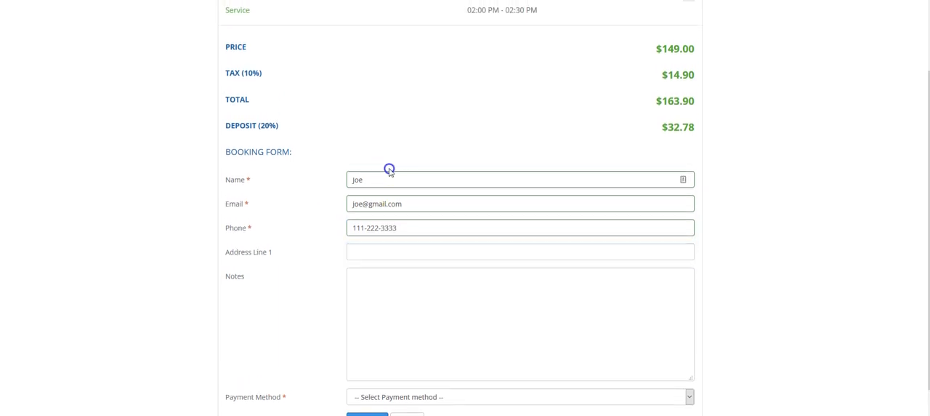
pyautogui.click(400, 185)
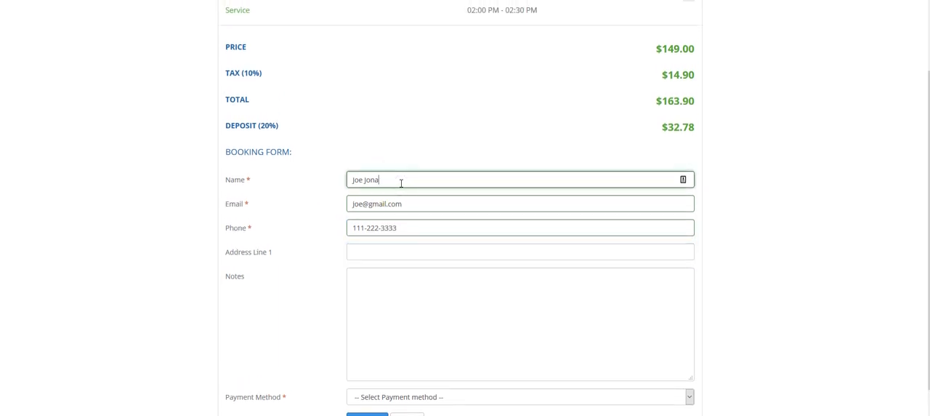
# Choose Credit card as the booking's payment method.
pyautogui.scroll(-1, 398, 290)
pyautogui.click(398, 347)
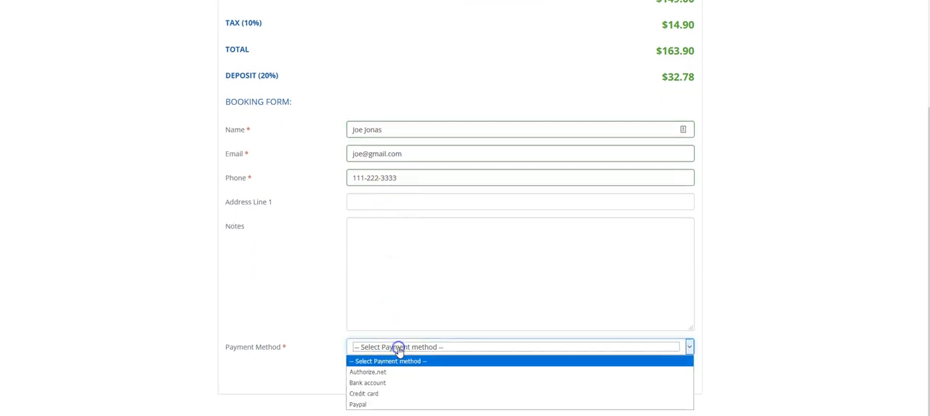
pyautogui.click(373, 403)
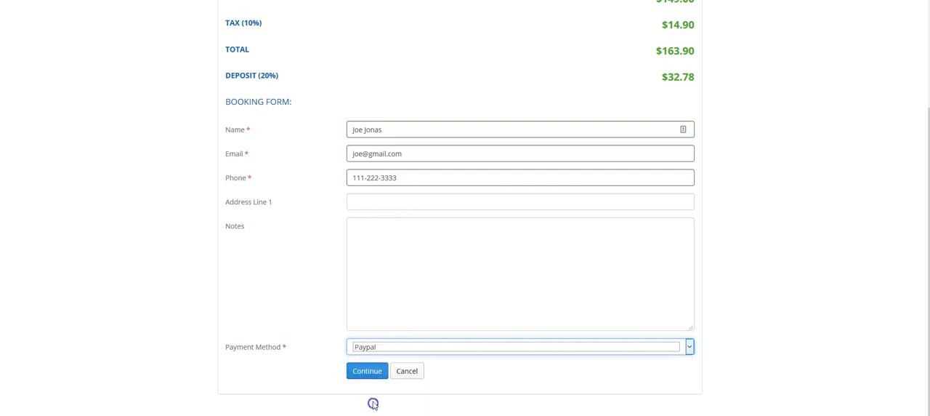
pyautogui.click(389, 348)
pyautogui.click(382, 393)
pyautogui.click(373, 370)
# Set the credit card type to AmericanExpress.
pyautogui.scroll(-3, 317, 307)
pyautogui.click(360, 275)
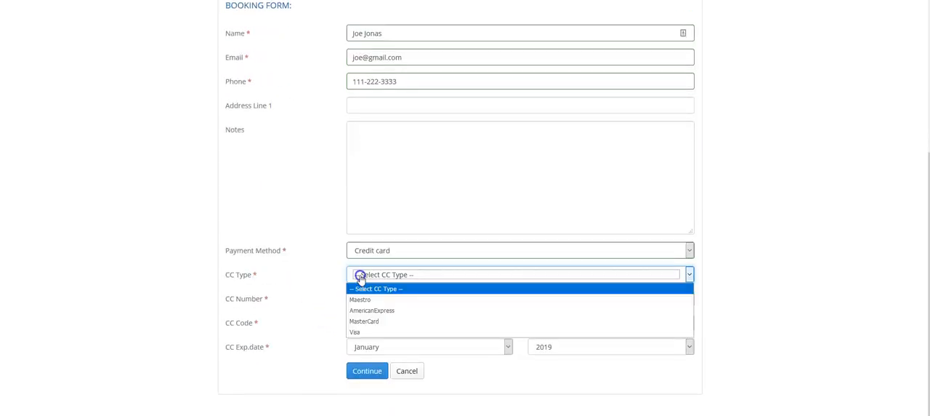
pyautogui.click(338, 257)
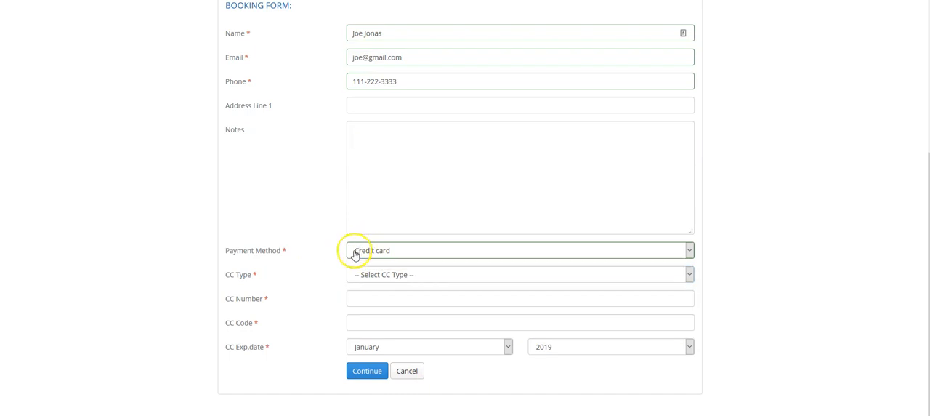
pyautogui.click(369, 277)
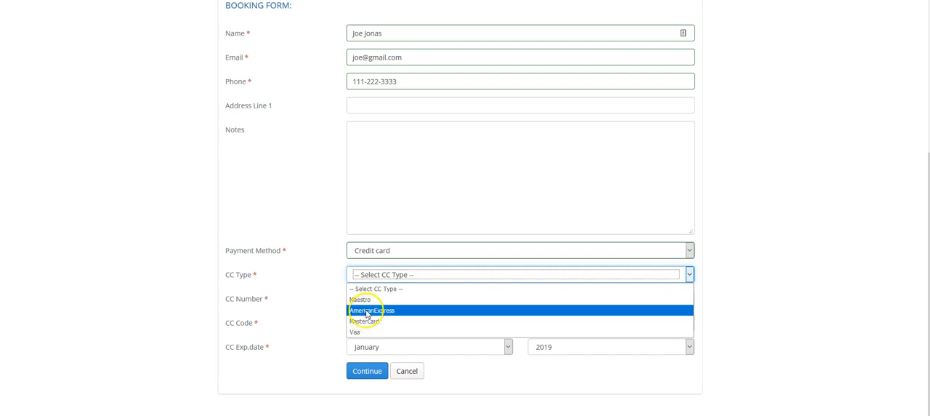
pyautogui.click(378, 310)
# Enter the card number and security code with 2021 as the expiry year, and confirm the booking.
pyautogui.click(424, 301)
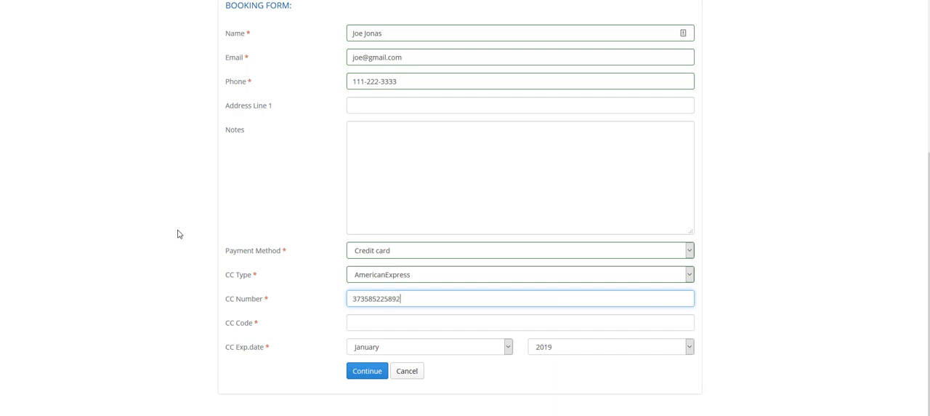
pyautogui.click(358, 320)
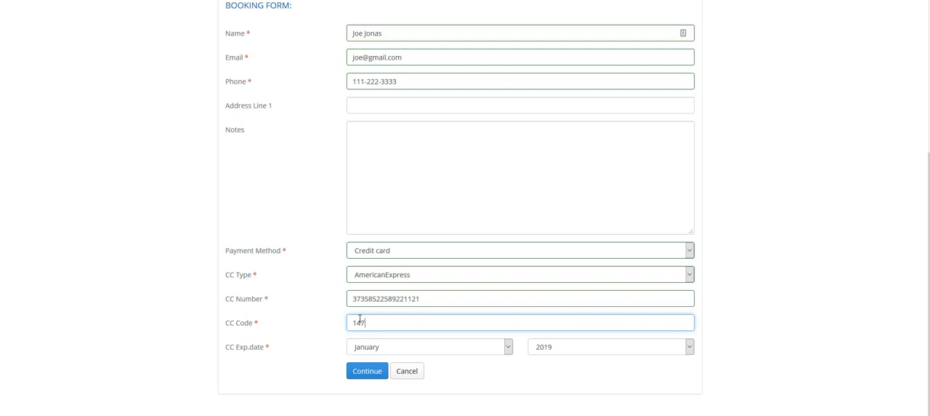
pyautogui.press('Tab')
pyautogui.click(538, 348)
pyautogui.click(569, 382)
pyautogui.click(371, 372)
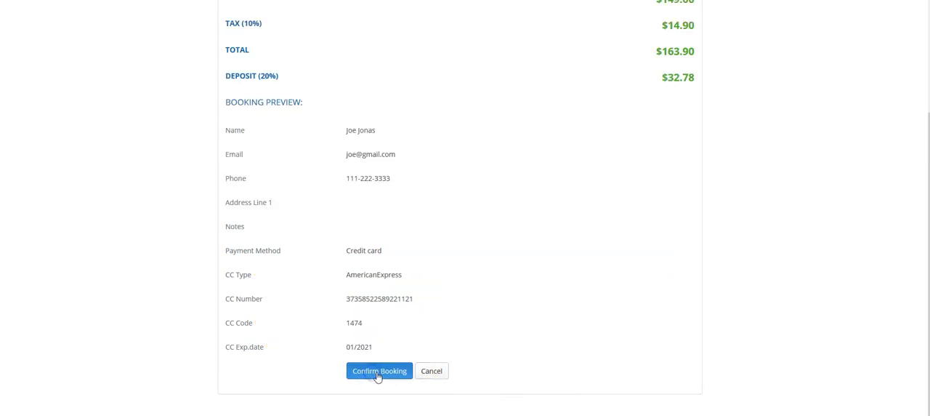
pyautogui.click(376, 372)
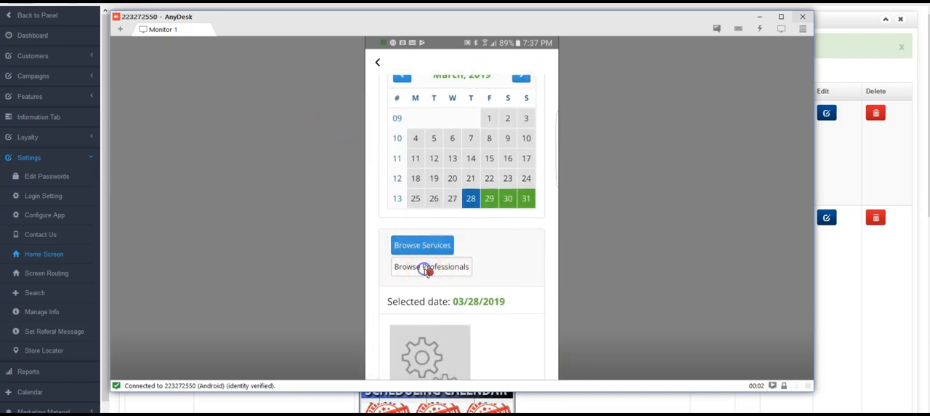
# In the AnyDesk phone view, browse the professionals on the mobile booking page and look over the calendar.
pyautogui.click(427, 271)
pyautogui.scroll(-3, 547, 276)
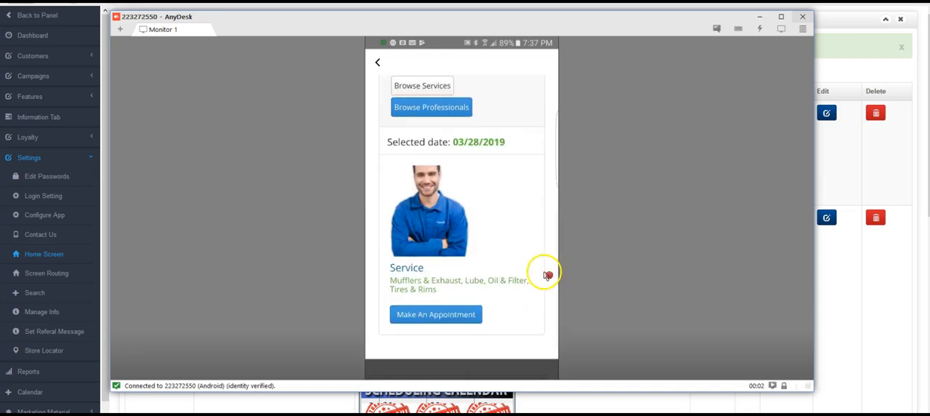
pyautogui.scroll(2, 446, 208)
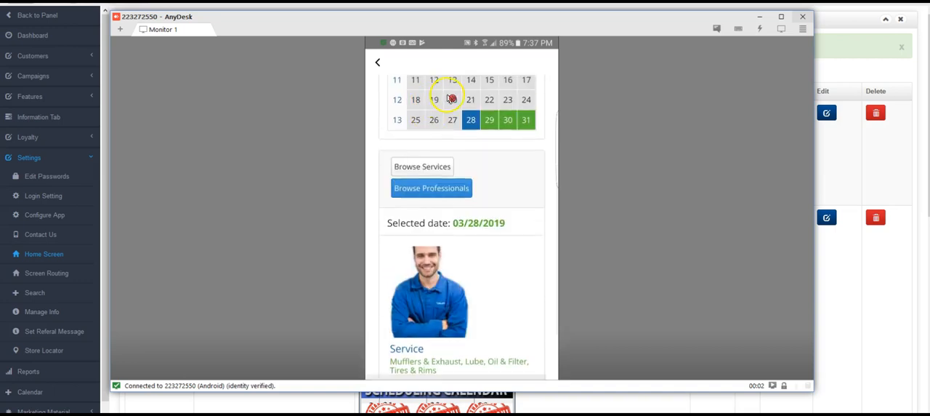
pyautogui.scroll(3, 465, 109)
pyautogui.scroll(-5, 525, 162)
pyautogui.scroll(3, 525, 150)
# Select March 30, 2019 in the mobile booking calendar and start an appointment for Lube, Oil & Filter.
pyautogui.click(509, 175)
pyautogui.scroll(-10, 508, 232)
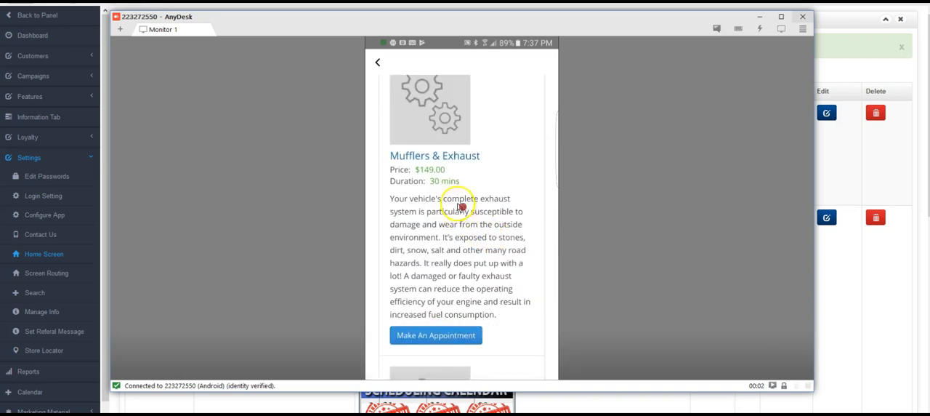
pyautogui.scroll(6, 462, 206)
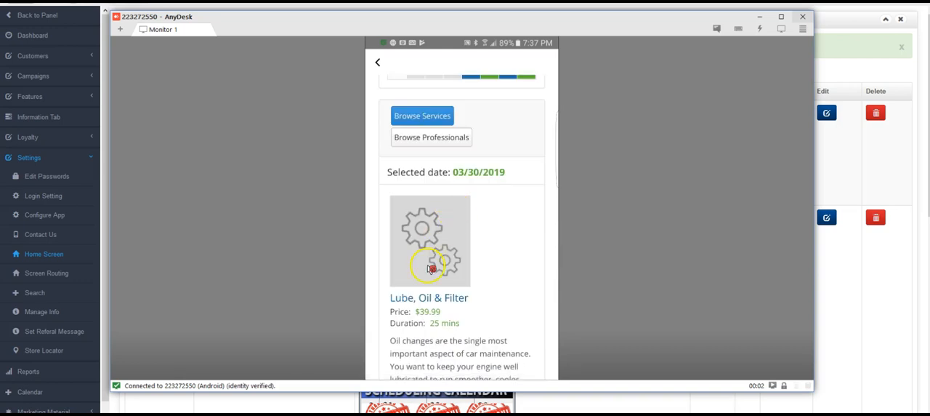
pyautogui.scroll(-5, 429, 290)
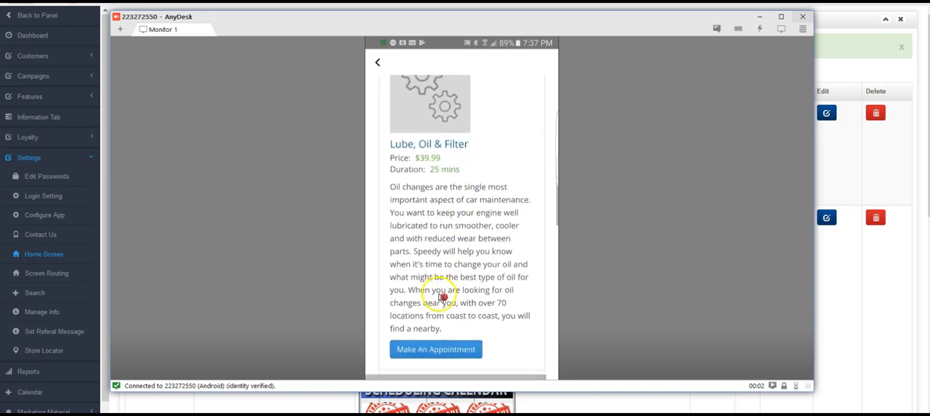
pyautogui.click(439, 352)
# Book the Lube, Oil & Filter appointment for 03:00 PM and proceed to checkout on the phone.
pyautogui.scroll(-6, 523, 212)
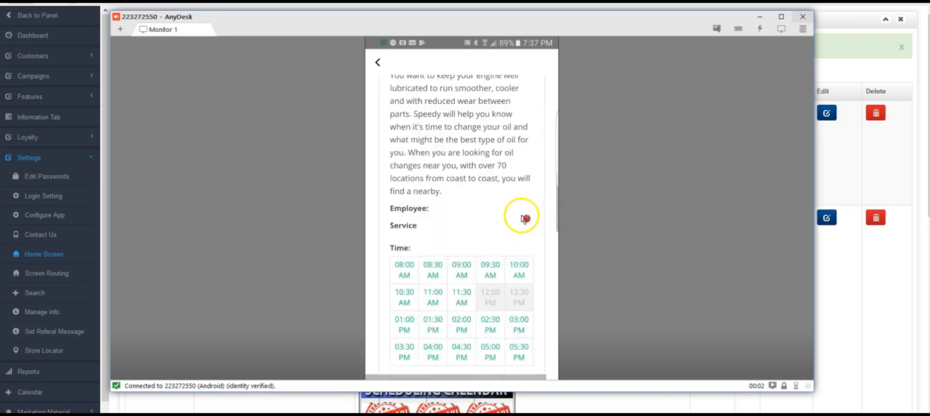
pyautogui.scroll(3, 509, 208)
pyautogui.click(485, 178)
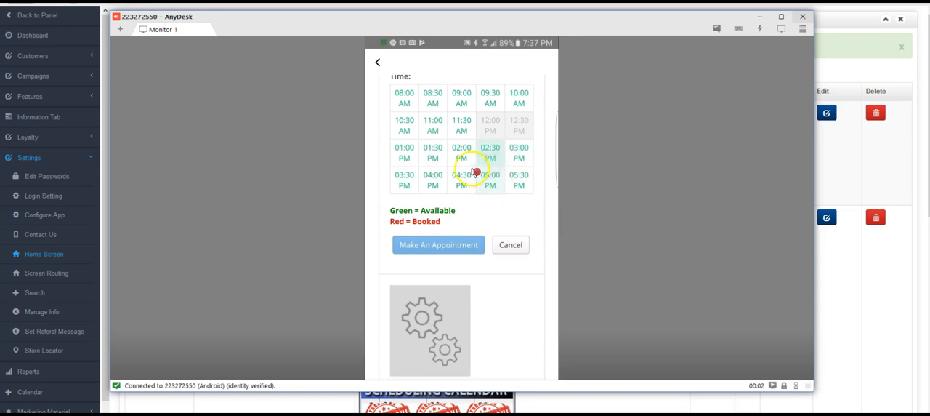
pyautogui.click(509, 159)
pyautogui.click(451, 255)
pyautogui.click(407, 257)
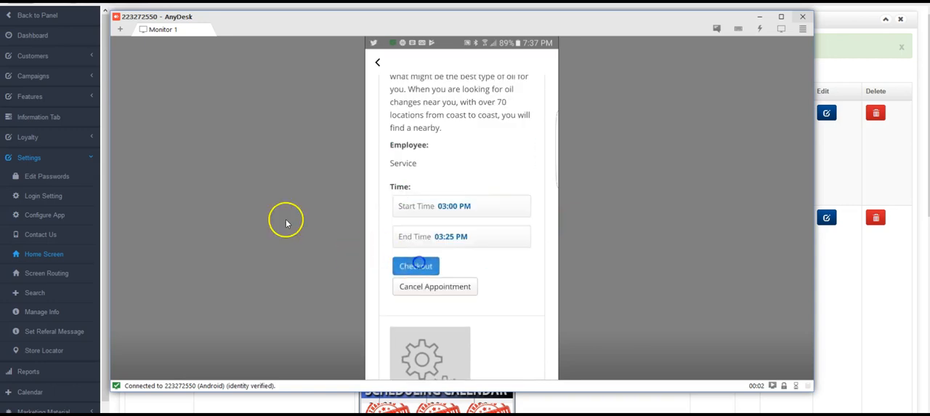
# Review the selected service, the price breakdown and the booking form fields on the mobile checkout page.
pyautogui.scroll(10, 435, 163)
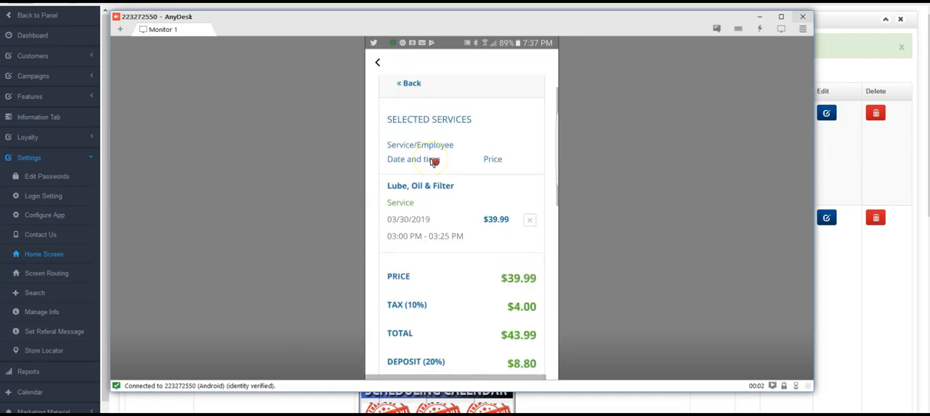
pyautogui.scroll(-3, 435, 164)
pyautogui.click(432, 161)
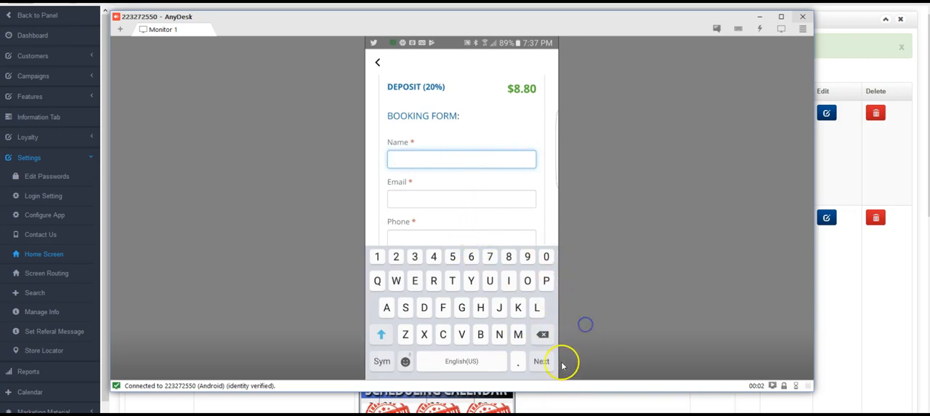
pyautogui.rightClick(547, 367)
pyautogui.scroll(-3, 545, 350)
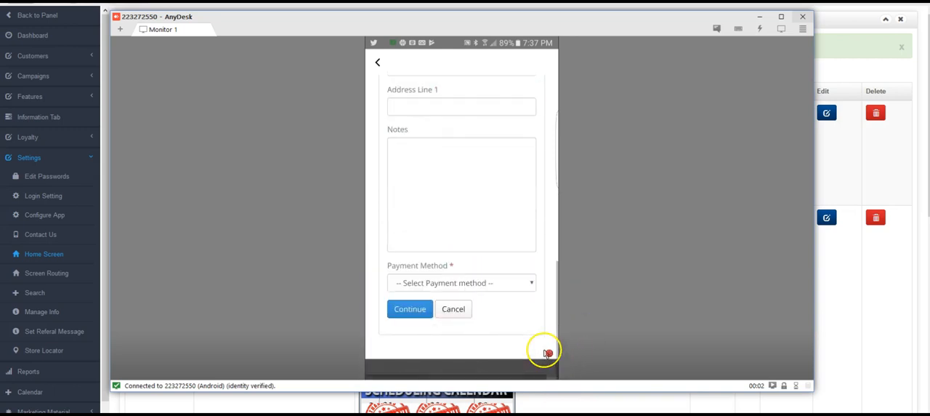
pyautogui.scroll(5, 468, 328)
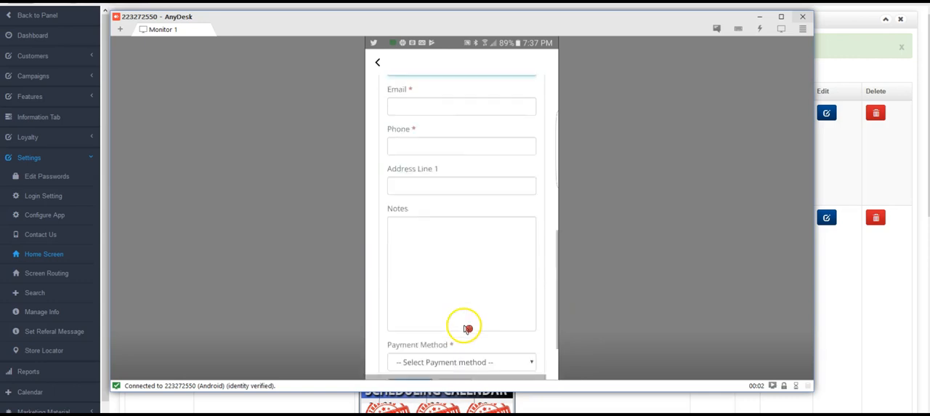